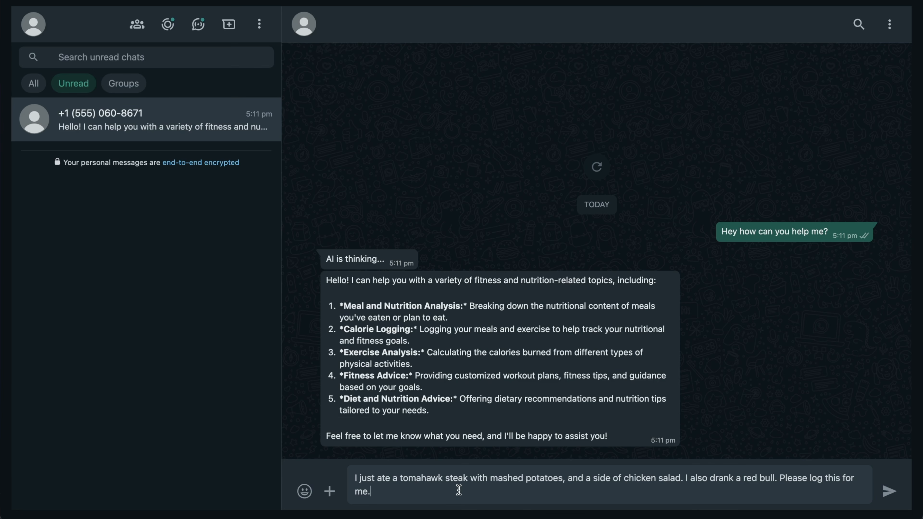
# Send the bot the tomahawk steak meal, then the fried chicken and coke lunch, to log
pyautogui.press('Return')
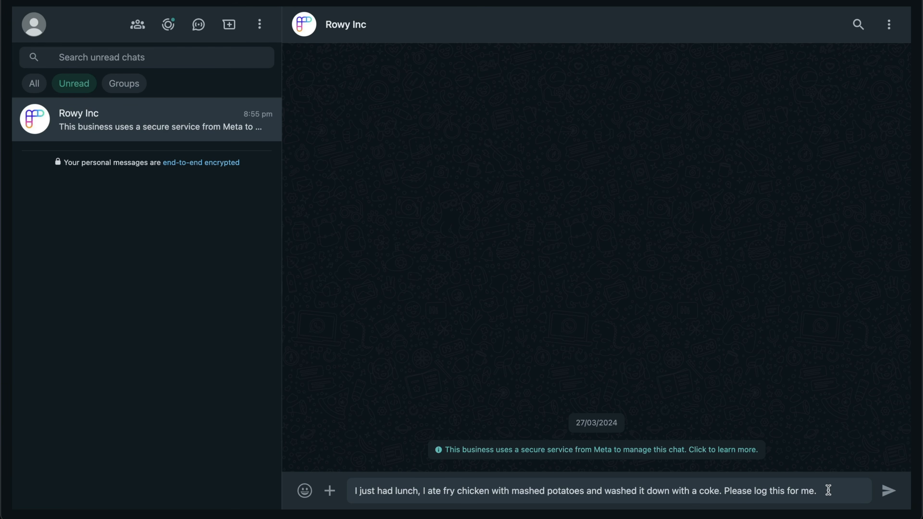
pyautogui.press('Return')
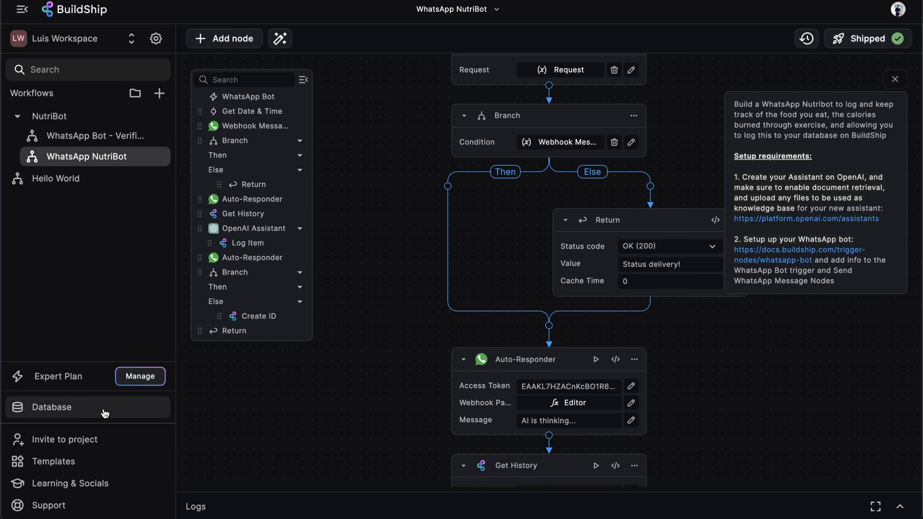
# Open the database's Nutribot table and expand a Log cell to view the logged meal JSON
pyautogui.click(98, 411)
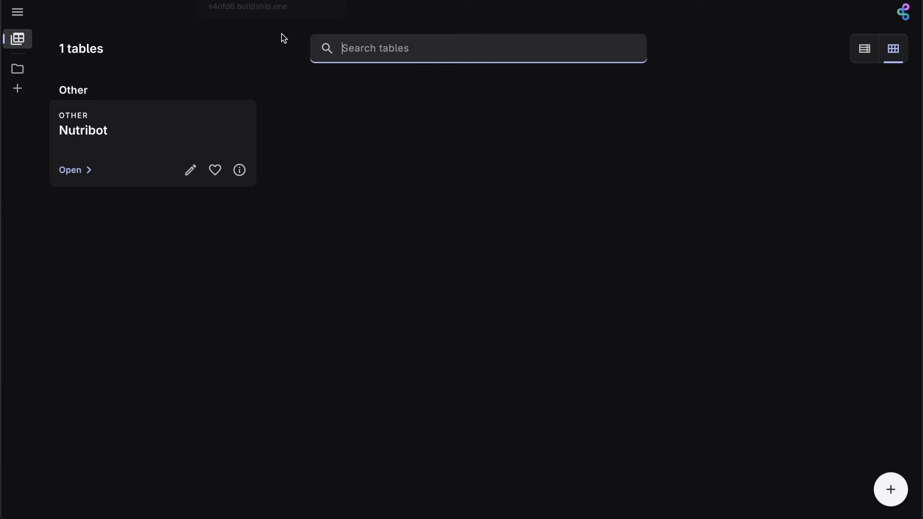
pyautogui.click(146, 125)
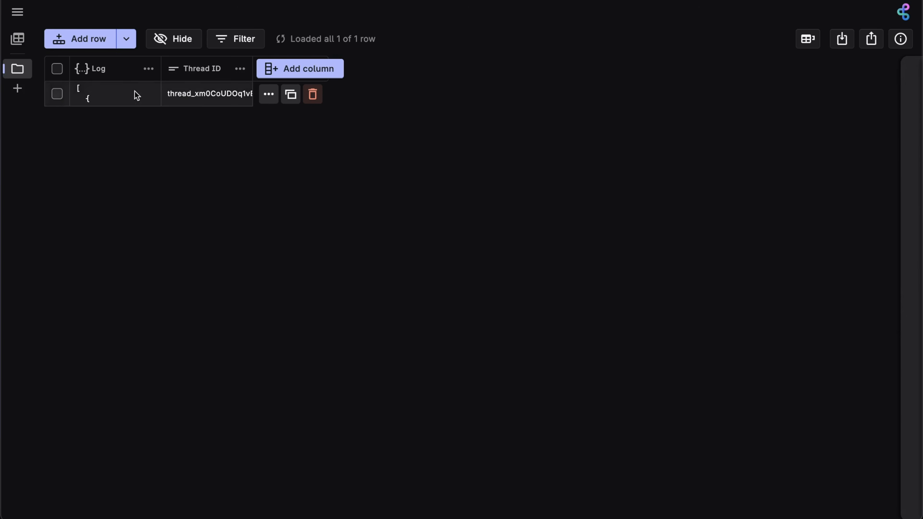
pyautogui.doubleClick(118, 94)
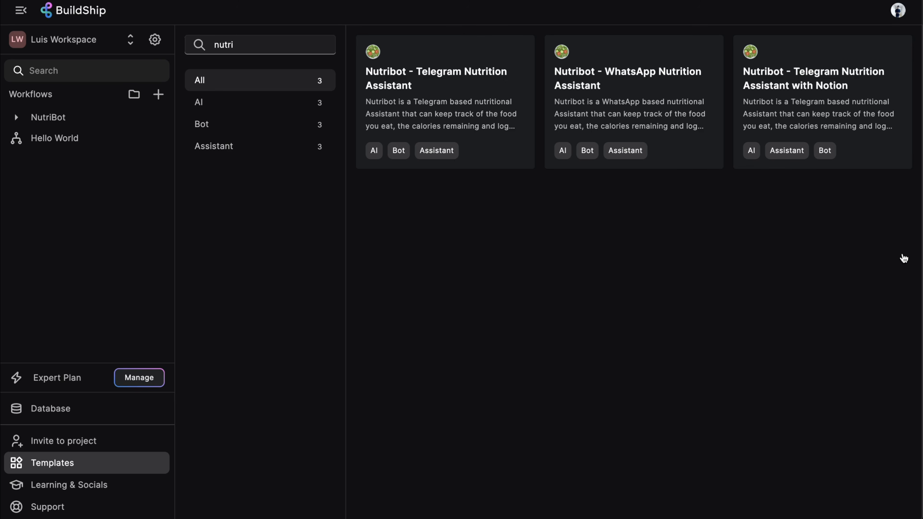
# Create a workflow from 'WhatsApp Bot - Verification' and follow the Token Verification help to Meta's dashboard
pyautogui.write('whatsap')
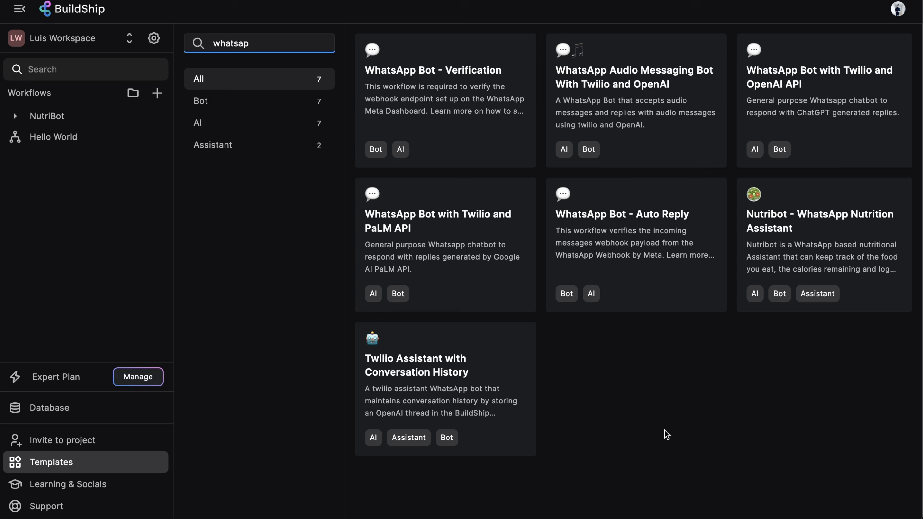
pyautogui.click(456, 86)
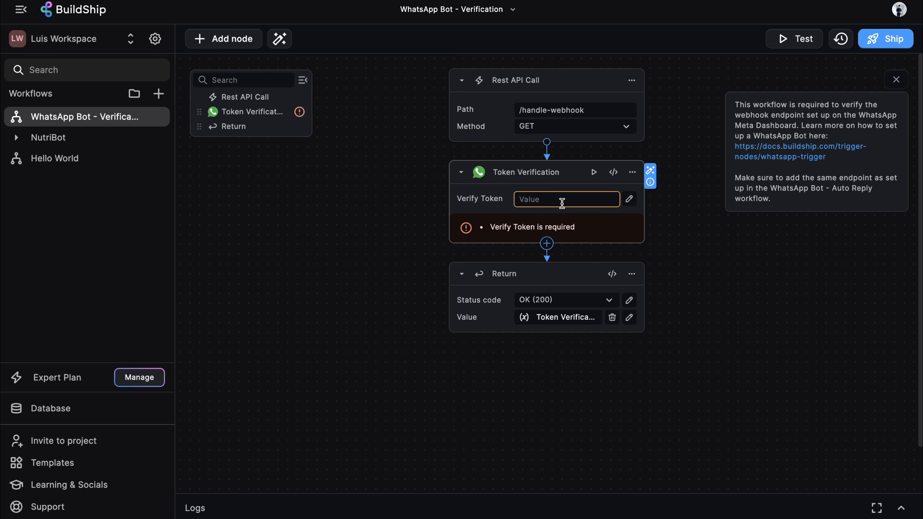
pyautogui.click(651, 181)
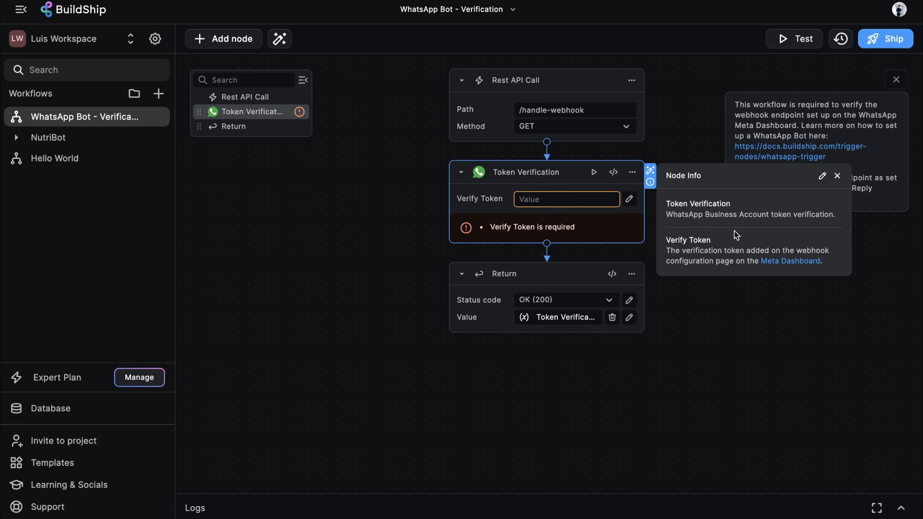
pyautogui.click(791, 261)
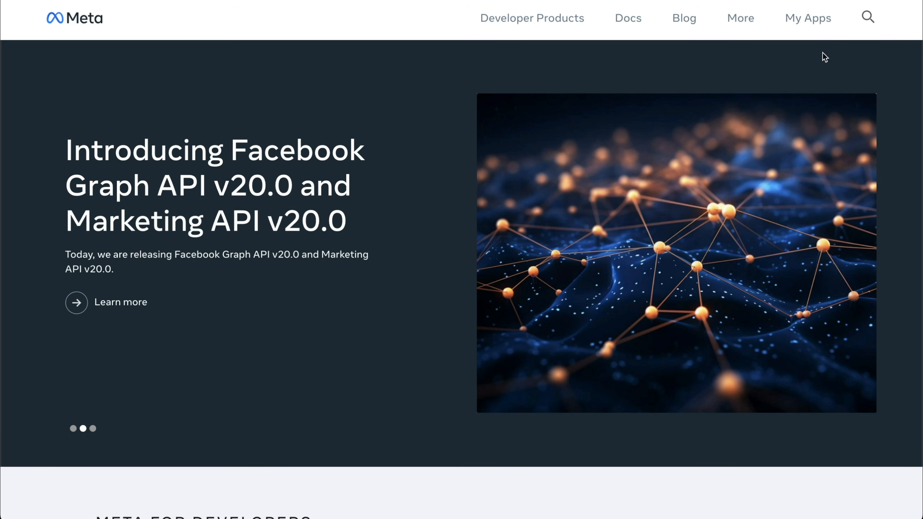
# Create a new Meta app with the Other use case, Business type, named NutriBot
pyautogui.click(801, 21)
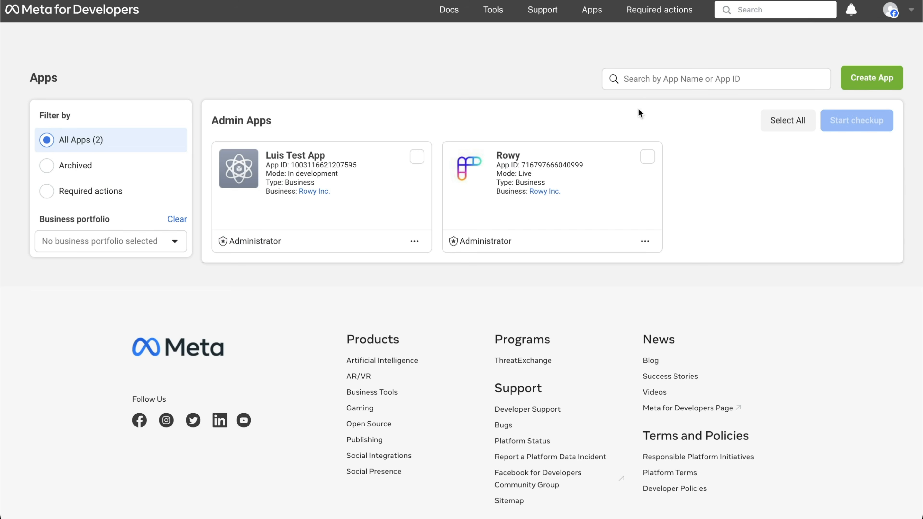
pyautogui.click(882, 86)
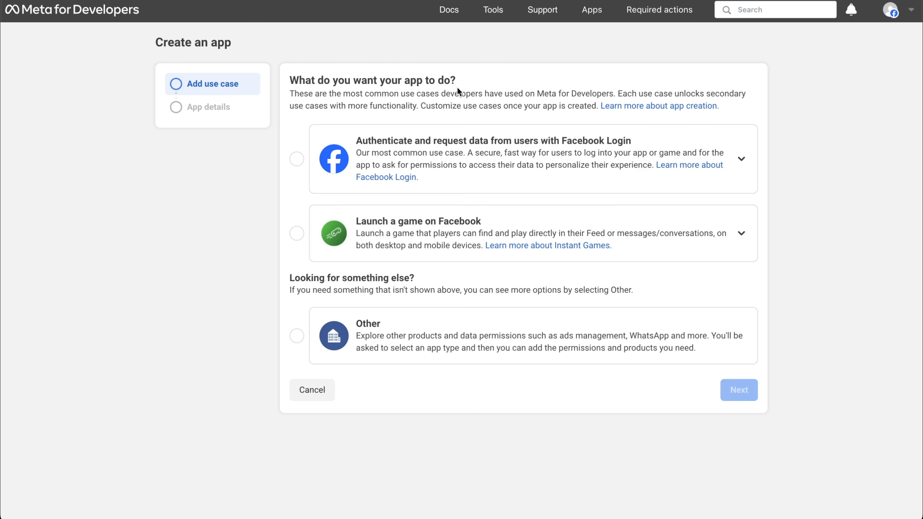
pyautogui.click(458, 342)
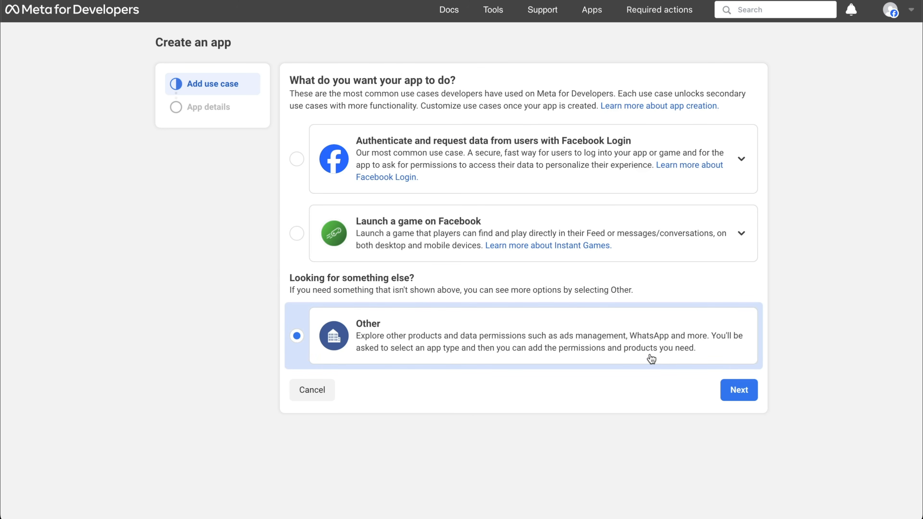
pyautogui.click(724, 386)
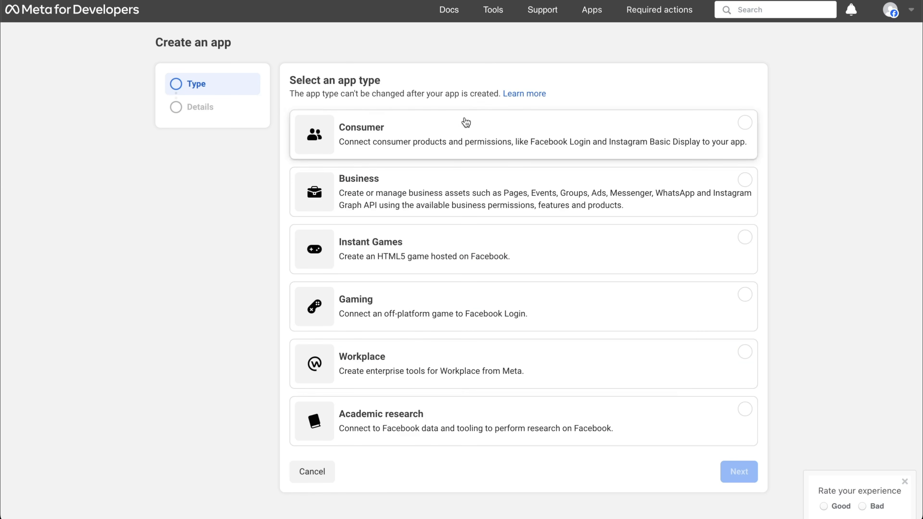
pyautogui.click(598, 190)
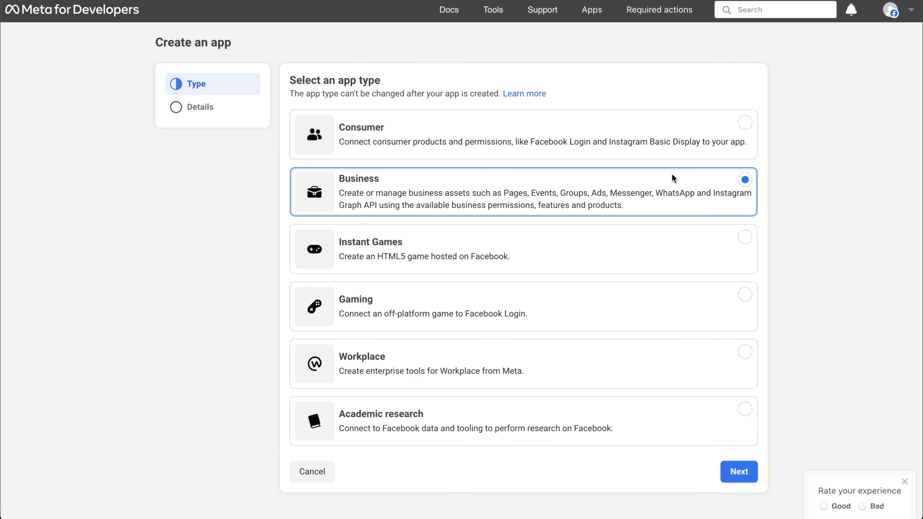
pyautogui.click(743, 471)
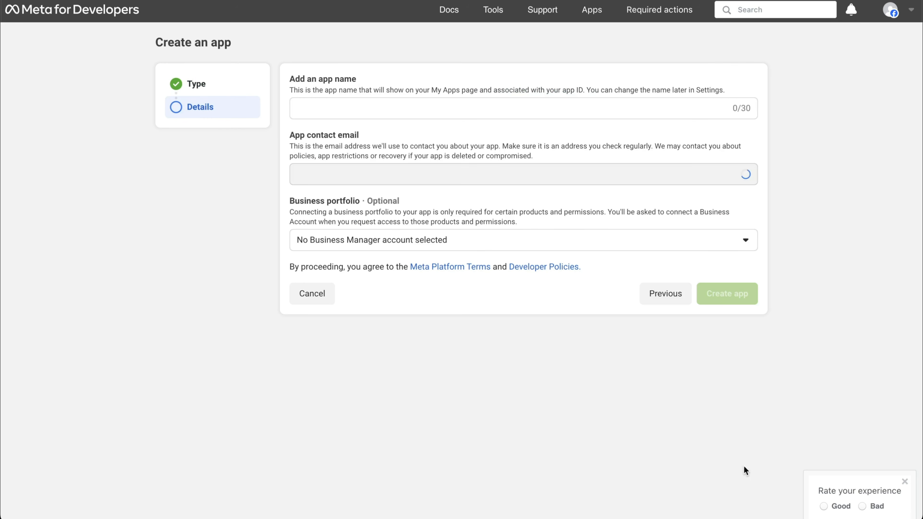
pyautogui.click(386, 105)
pyautogui.write('Nut')
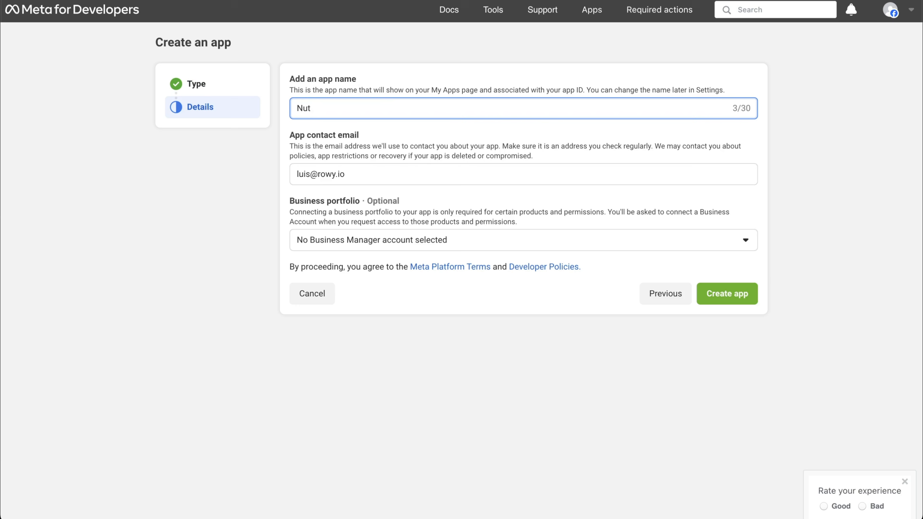
pyautogui.write('riBot')
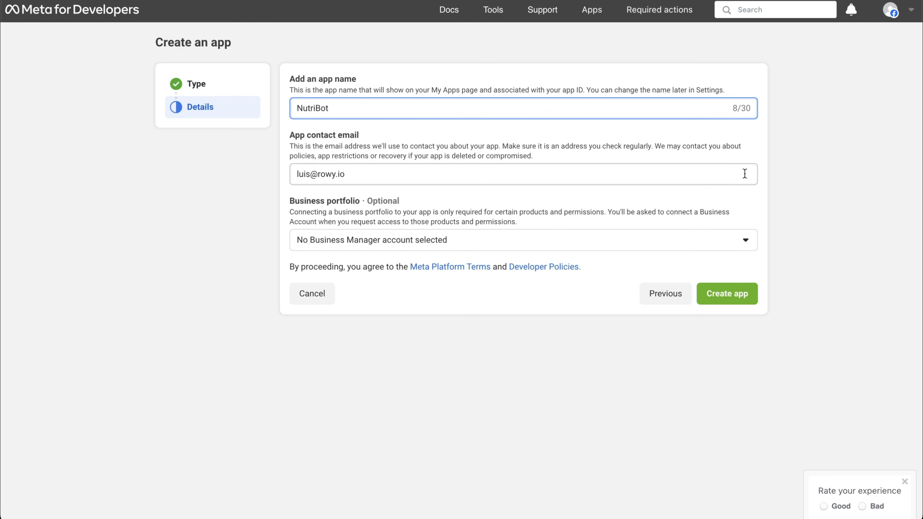
pyautogui.click(746, 301)
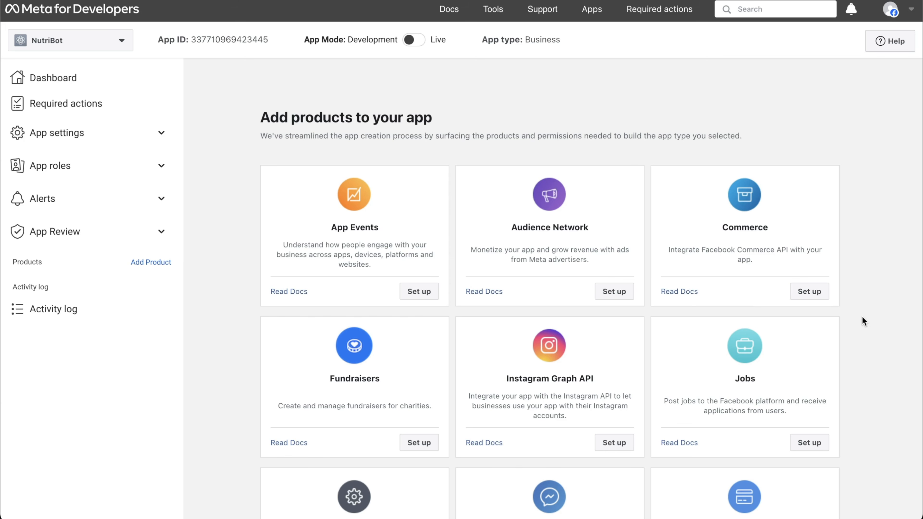
# Set up the WhatsApp product on NutriBot, keeping Rowy Inc. as the business portfolio
pyautogui.scroll(-5, 864, 322)
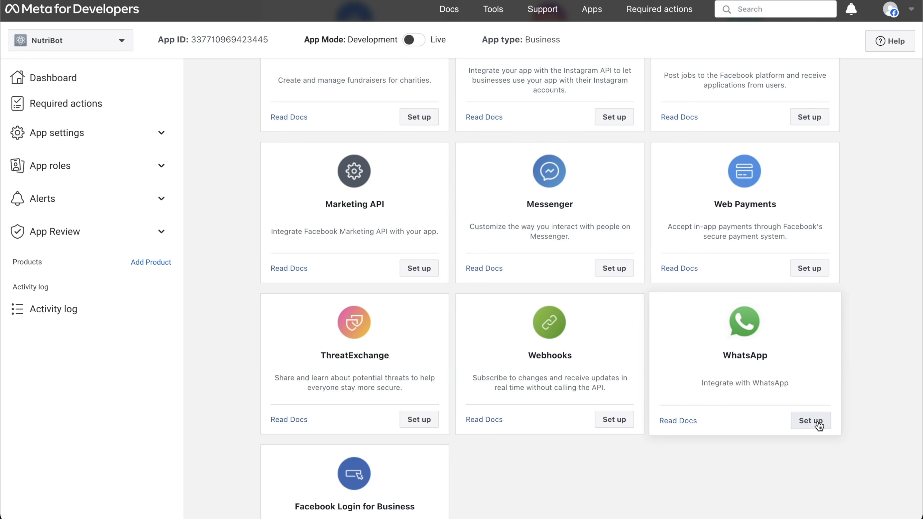
pyautogui.click(805, 419)
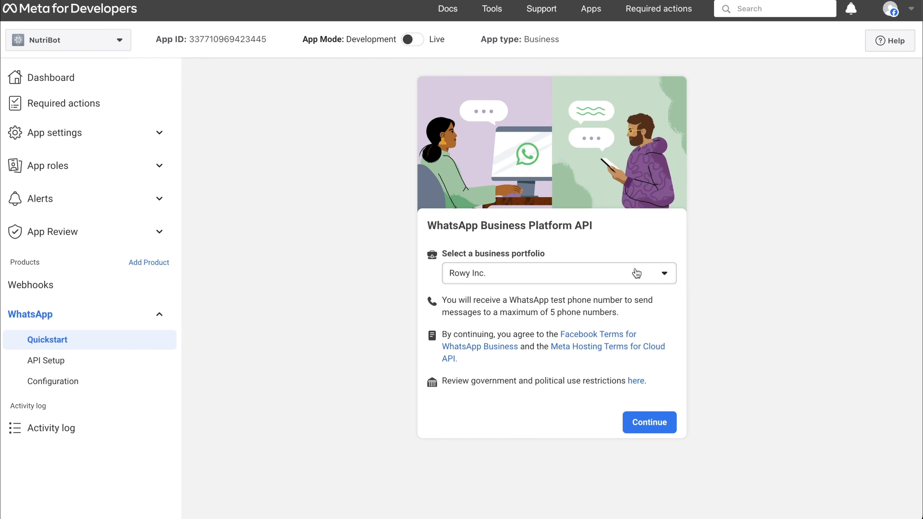
pyautogui.click(653, 426)
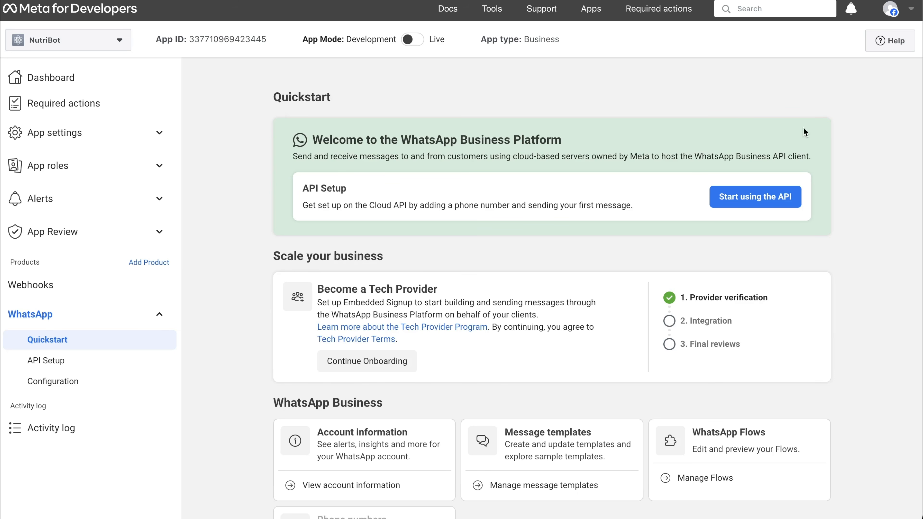
# Open WhatsApp API Setup and keep Test Number as the sender, dismissing the add-number form
pyautogui.click(767, 201)
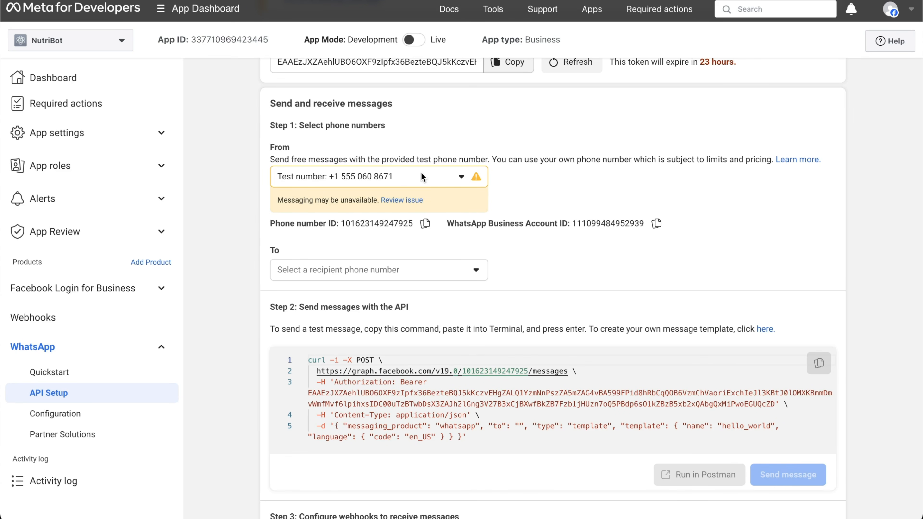
pyautogui.click(389, 177)
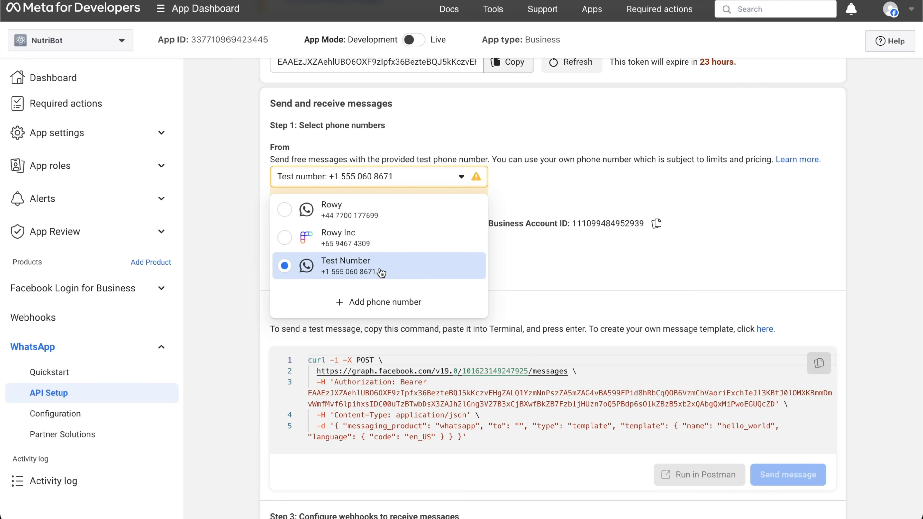
pyautogui.click(356, 269)
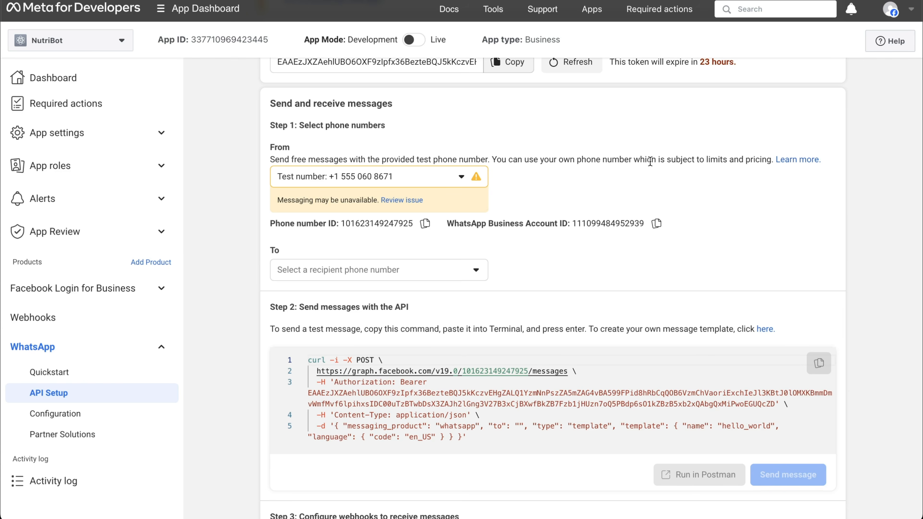
pyautogui.click(451, 176)
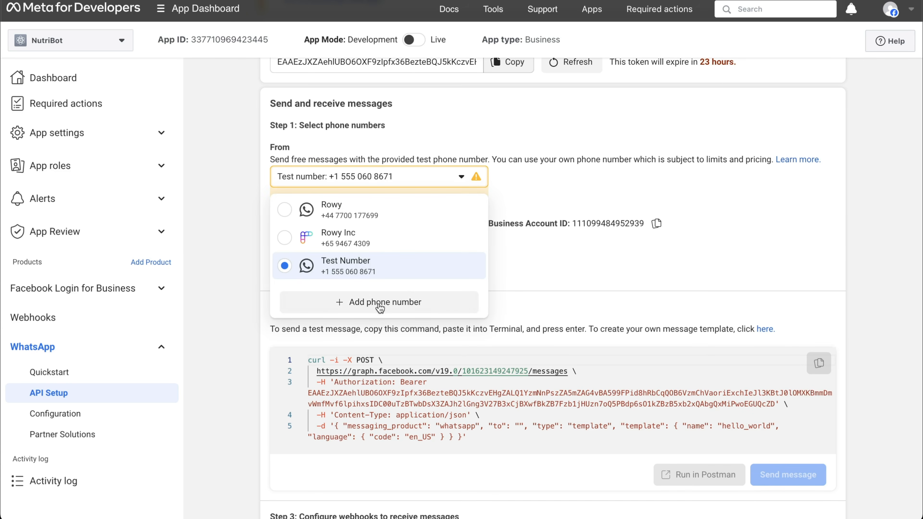
pyautogui.click(411, 306)
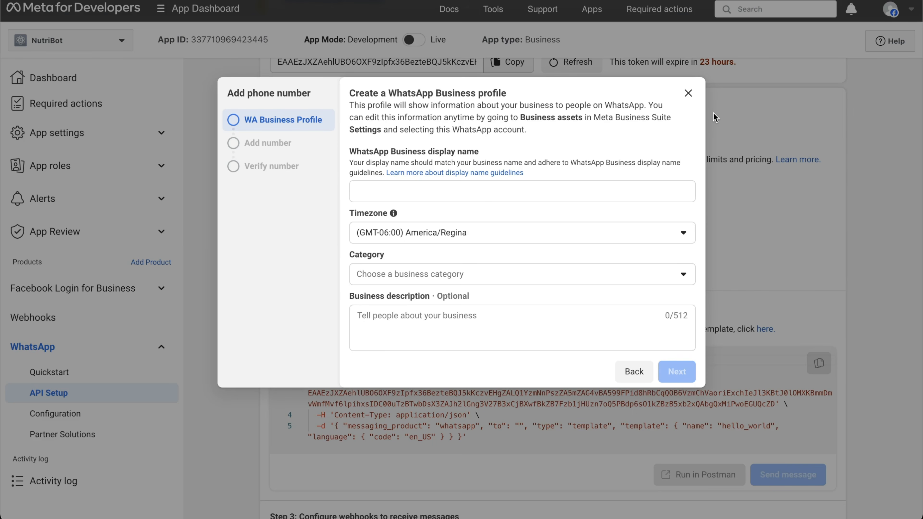
pyautogui.click(688, 94)
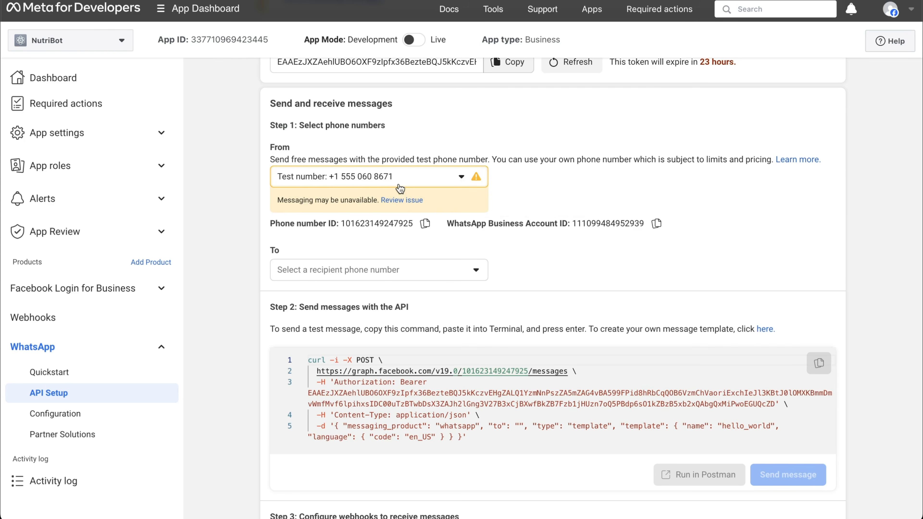
# Pick the recipient in the To list, send the hello_world test message, and check WhatsApp
pyautogui.click(358, 271)
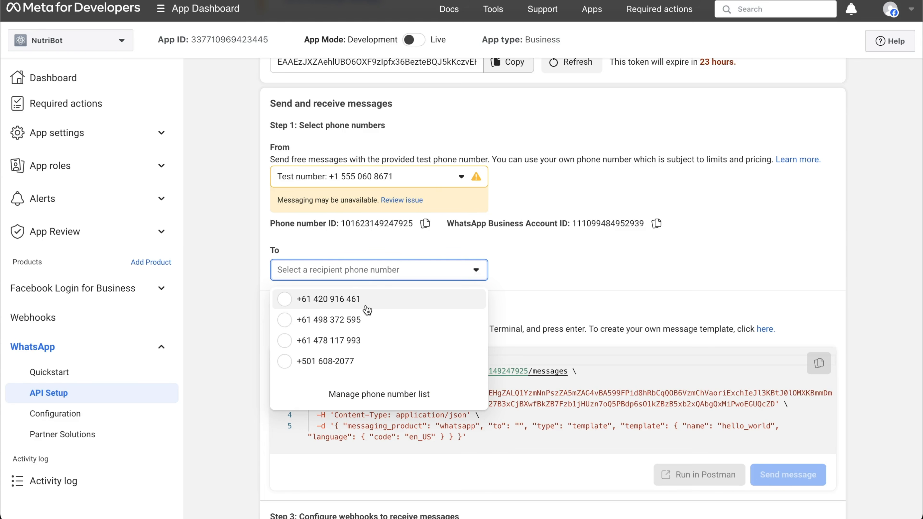
pyautogui.click(390, 398)
pyautogui.click(346, 139)
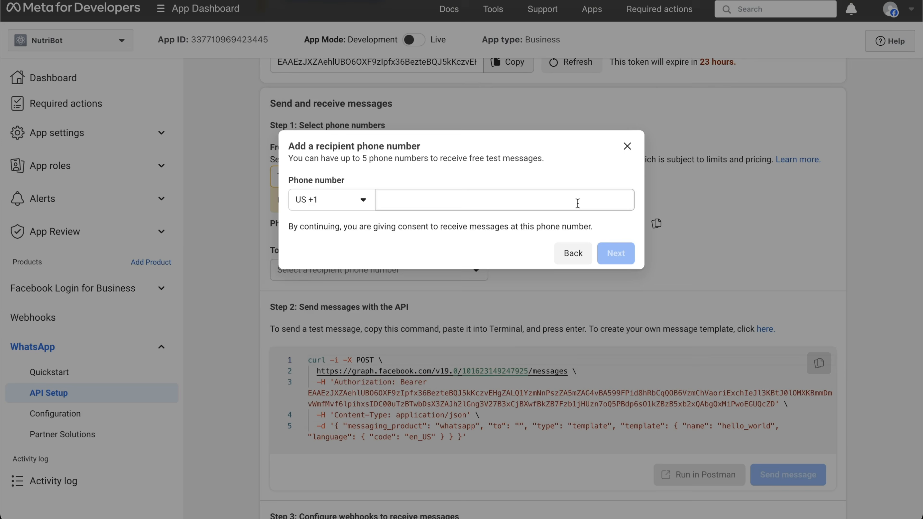
pyautogui.click(626, 148)
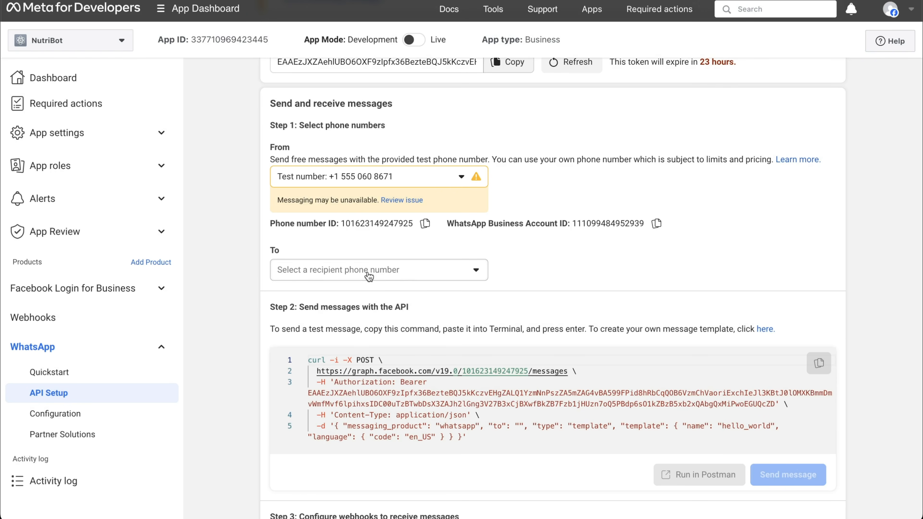
pyautogui.click(403, 276)
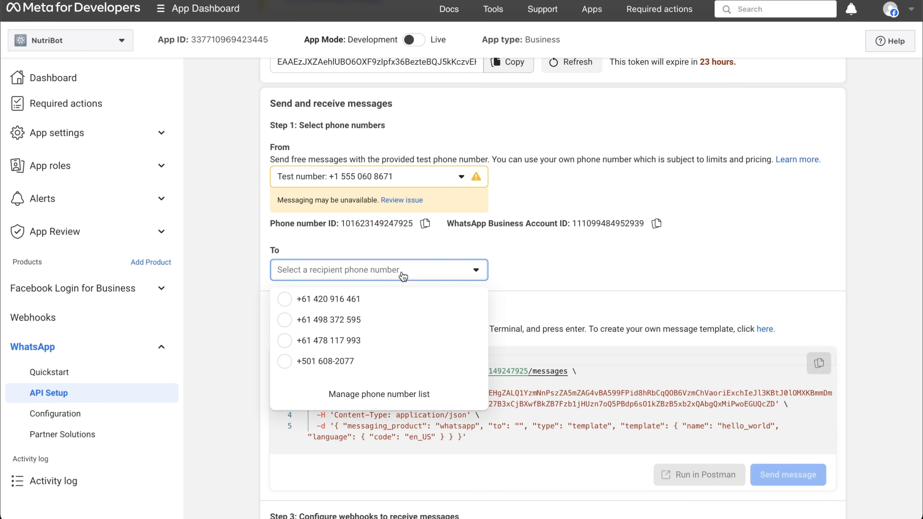
pyautogui.click(356, 363)
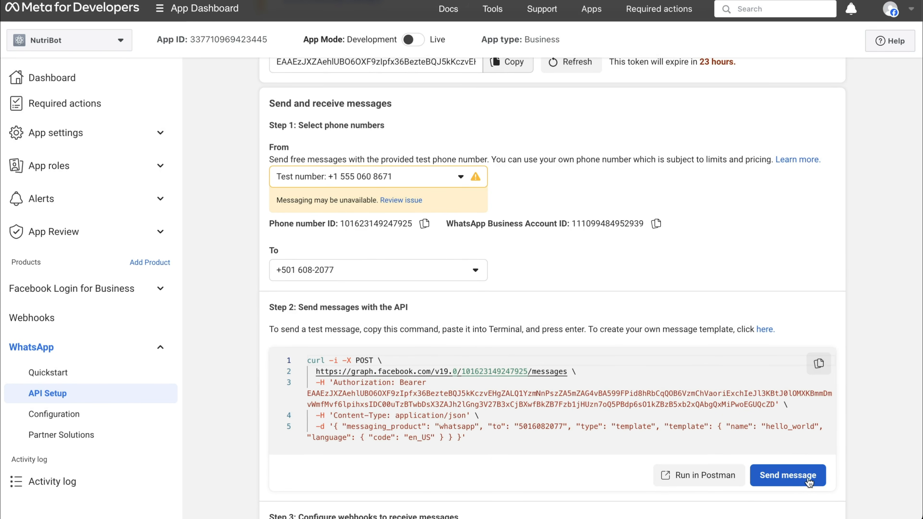
pyautogui.click(798, 477)
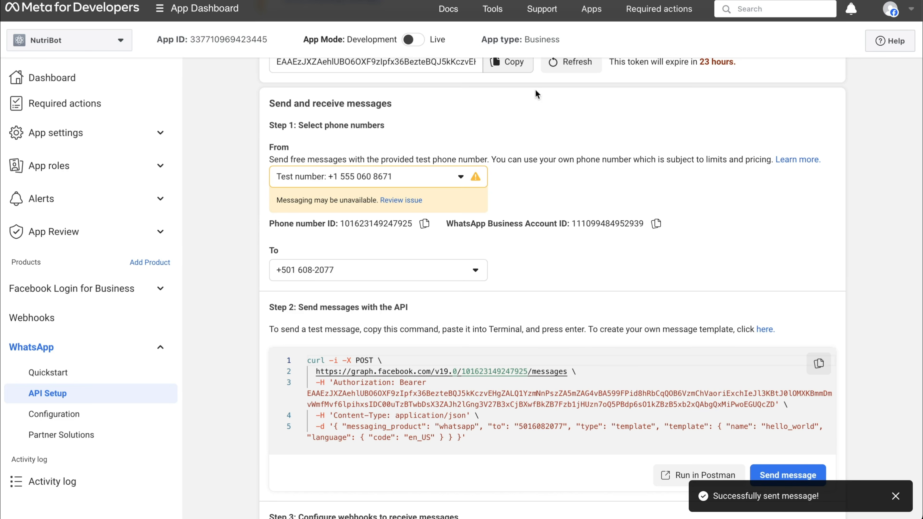
pyautogui.click(528, 73)
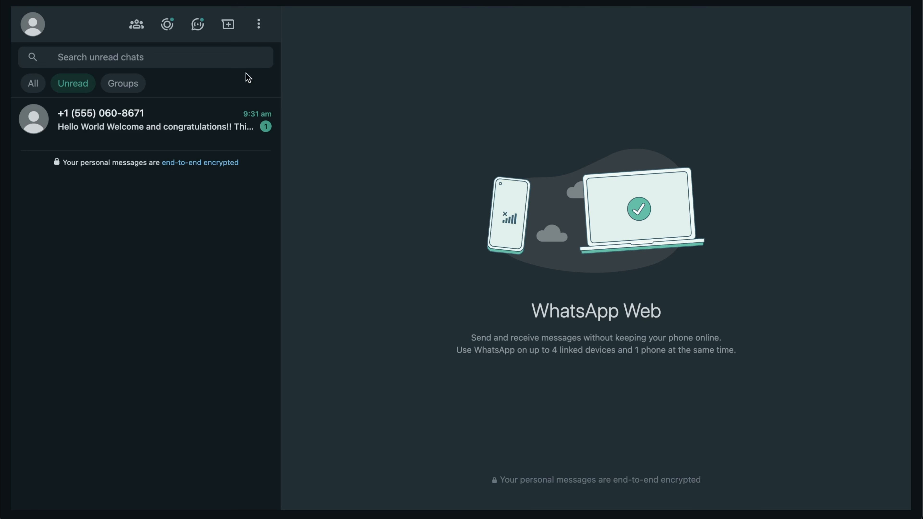
# Open the unread chat from the test business number to read the Hello World message
pyautogui.click(164, 128)
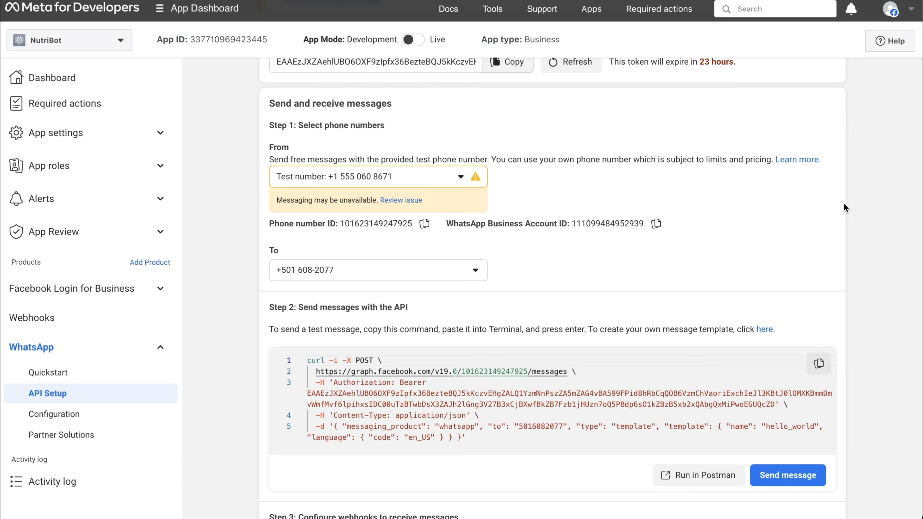
# Scroll to Step 3 of API Setup and follow the 'Configure webhooks.' link
pyautogui.scroll(5, 870, 349)
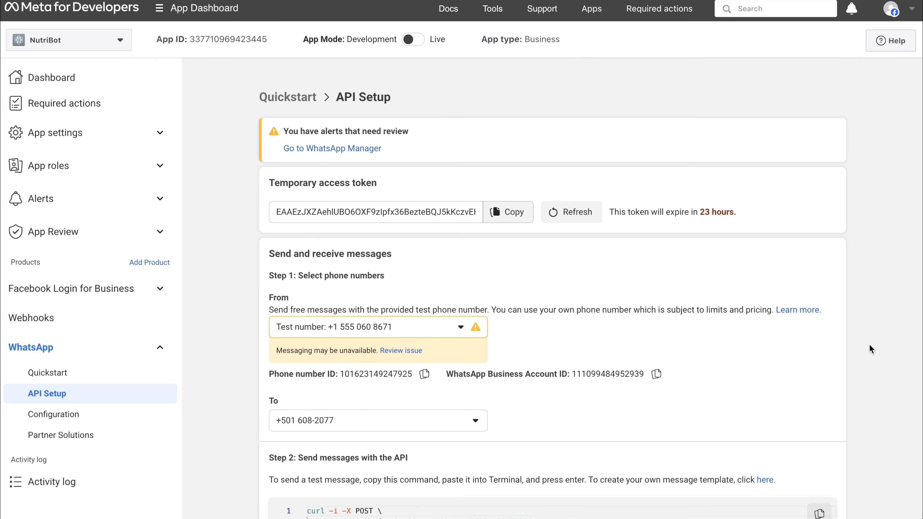
pyautogui.scroll(-12, 871, 349)
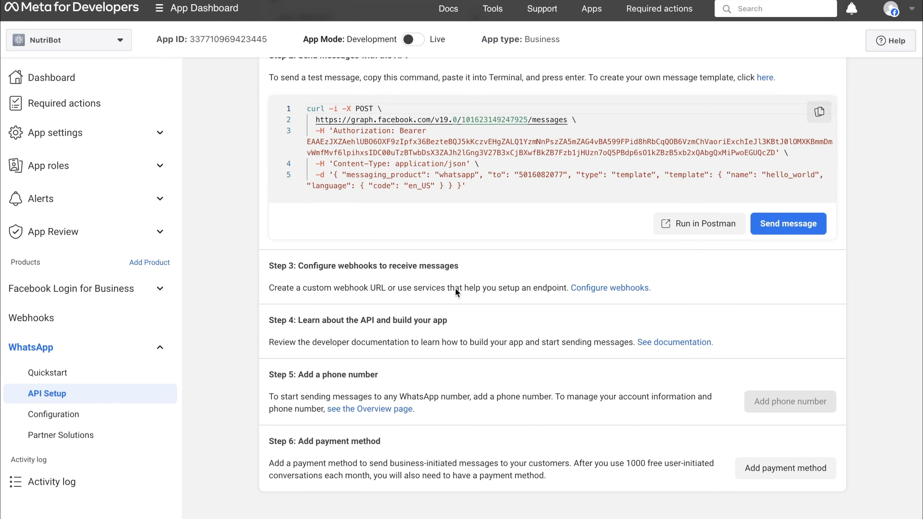
pyautogui.click(622, 289)
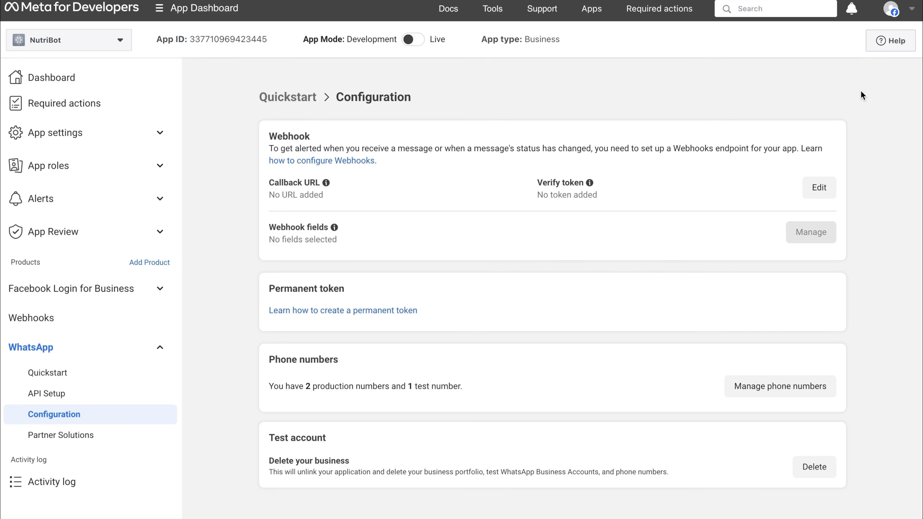
# Edit the webhook and fill Verify token with the pasted token text, extended with 'token'
pyautogui.click(819, 188)
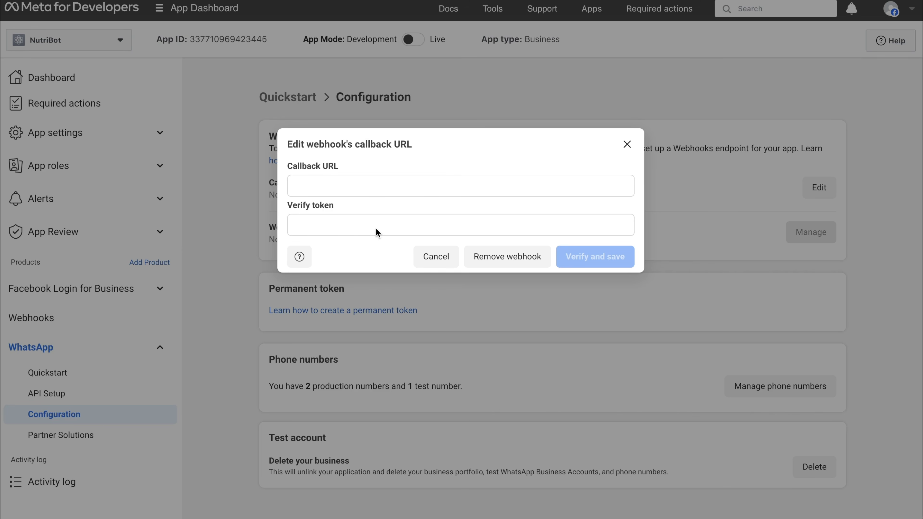
pyautogui.click(399, 225)
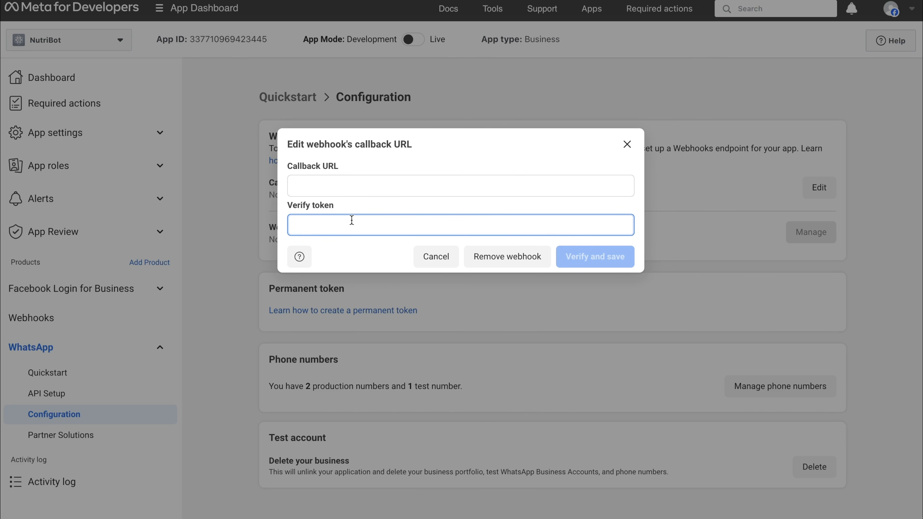
pyautogui.hotkey('ctrl', 'v')
pyautogui.hotkey('ctrl', 'a')
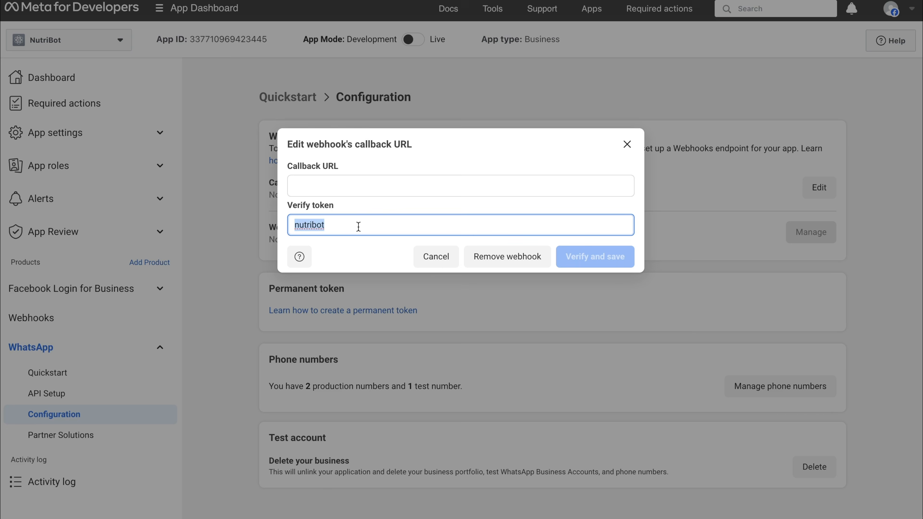
pyautogui.click(359, 226)
pyautogui.write('token')
pyautogui.hotkey('ctrl', 'a')
pyautogui.hotkey('ctrl', 'c')
pyautogui.hotkey('alt', 'Tab')
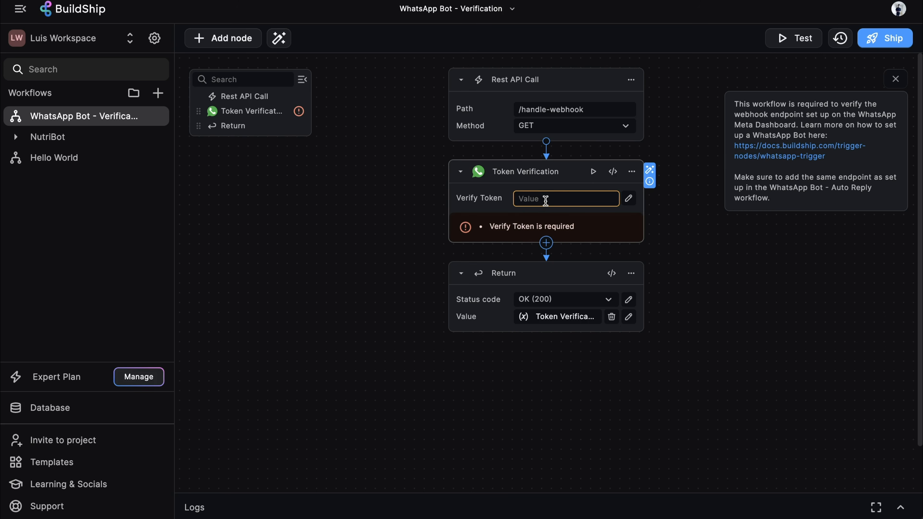
pyautogui.hotkey('ctrl', 'v')
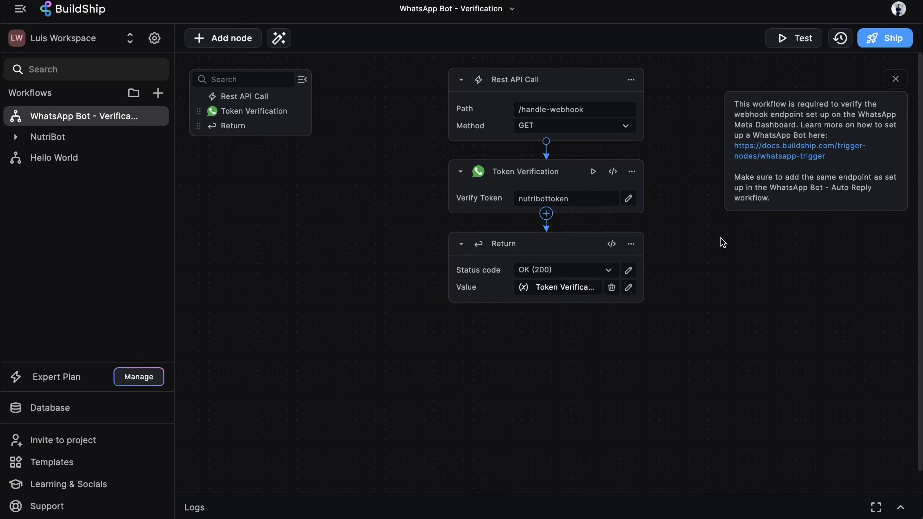
pyautogui.click(892, 39)
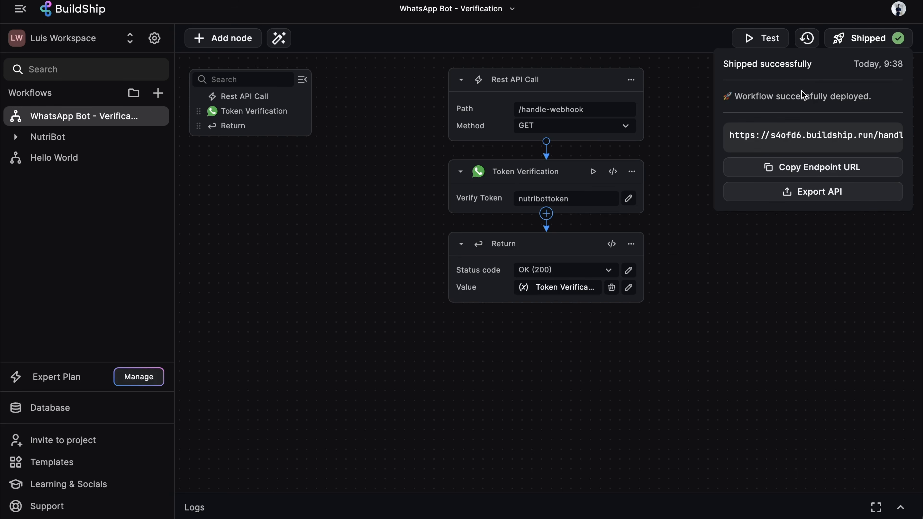
pyautogui.click(822, 170)
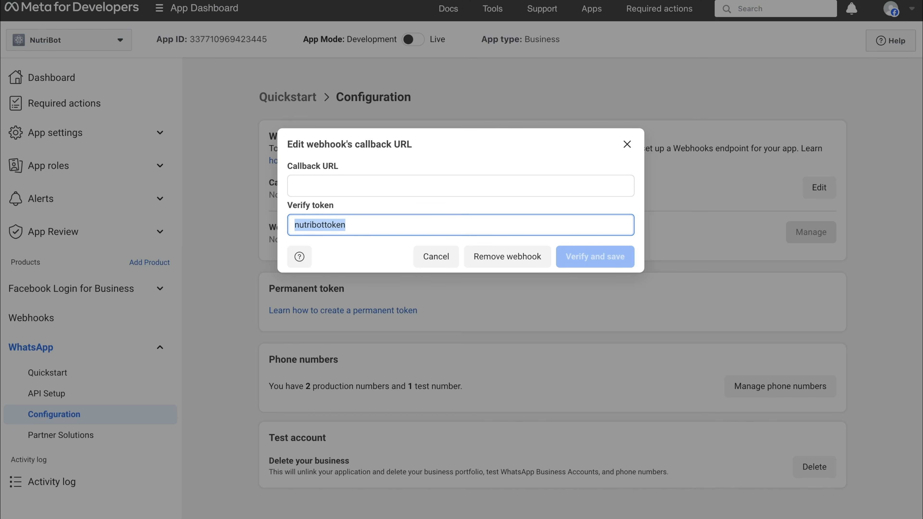
pyautogui.click(385, 186)
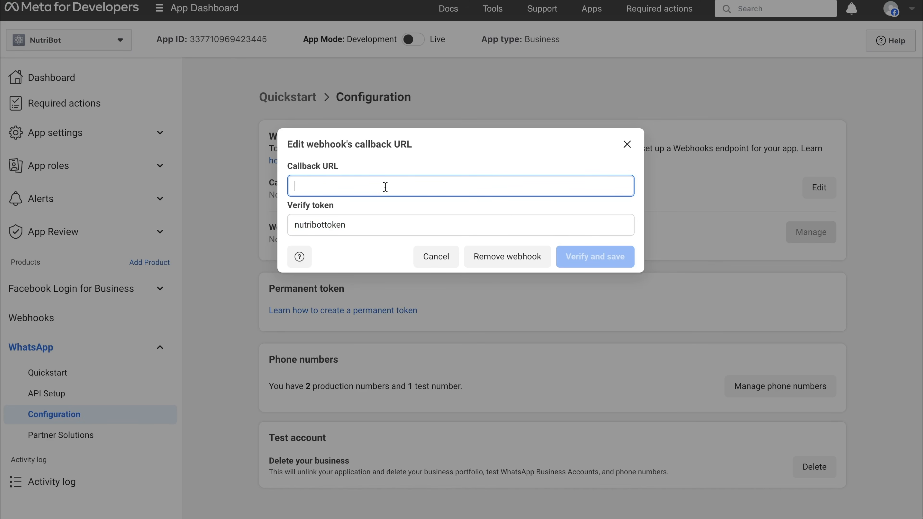
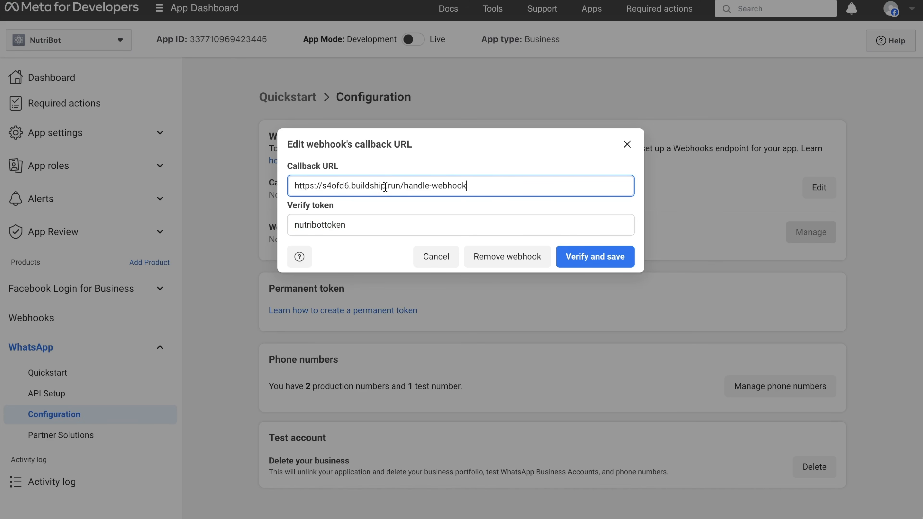
pyautogui.click(583, 257)
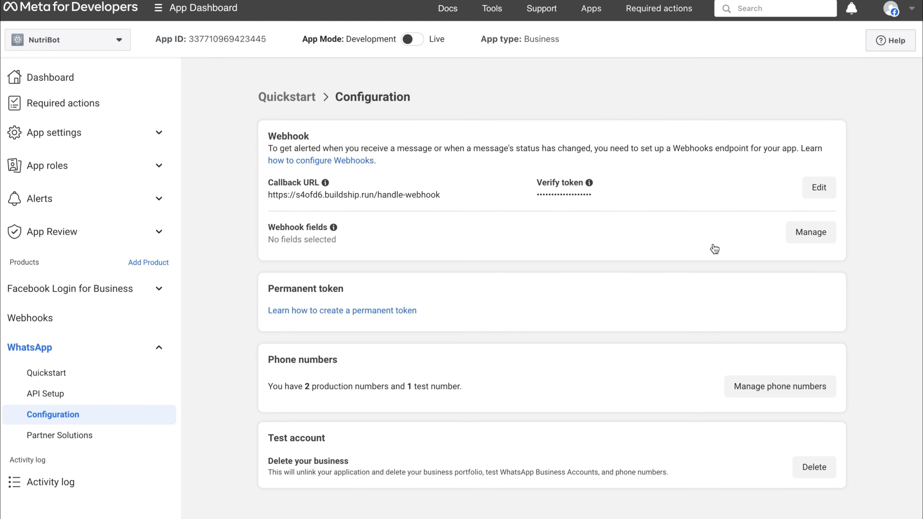
# Subscribe NutriBot's webhook to the messages v20.0 field in the Webhook fields list
pyautogui.click(812, 236)
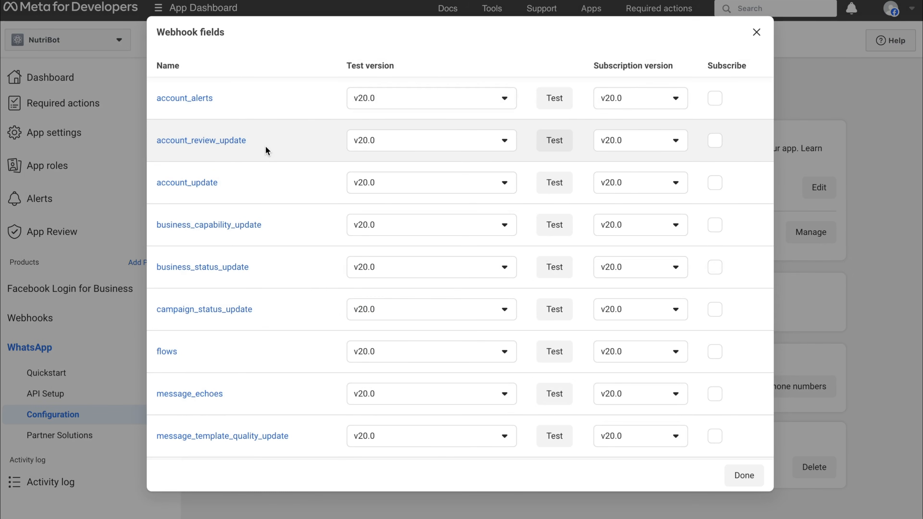
pyautogui.scroll(-7, 270, 210)
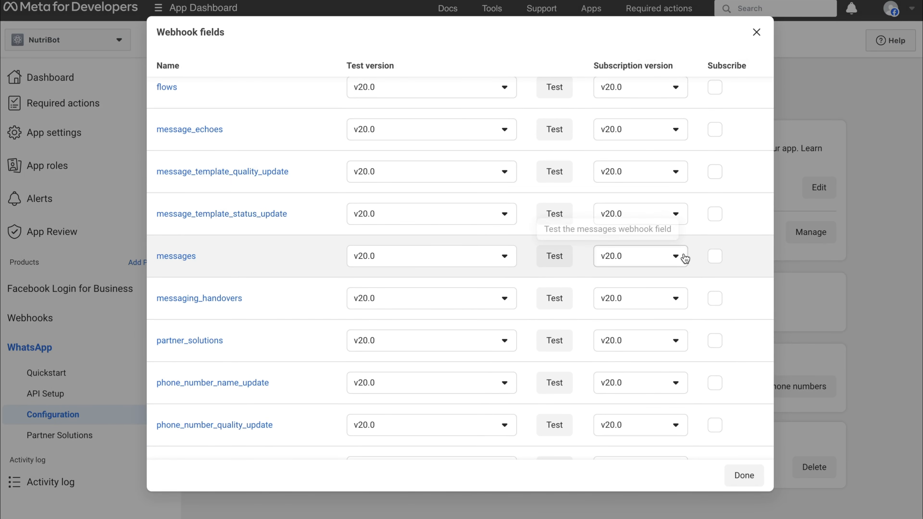
pyautogui.click(717, 256)
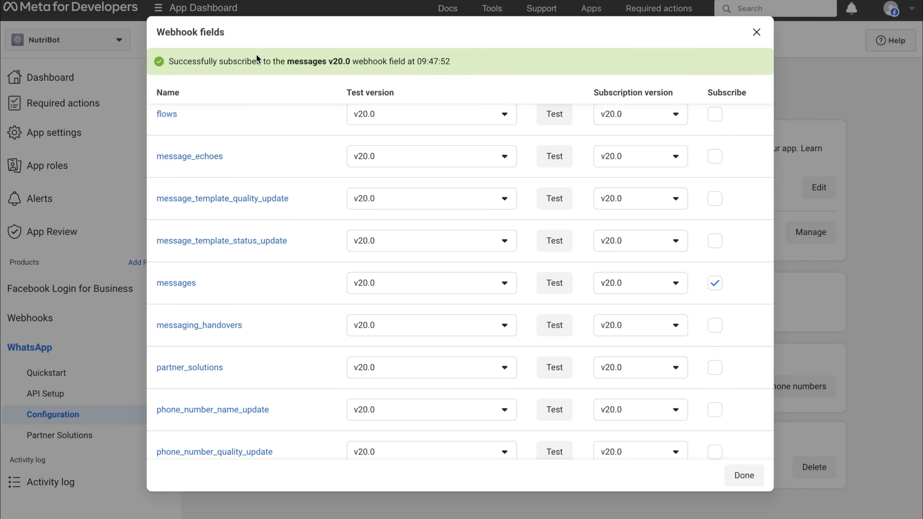
pyautogui.click(740, 479)
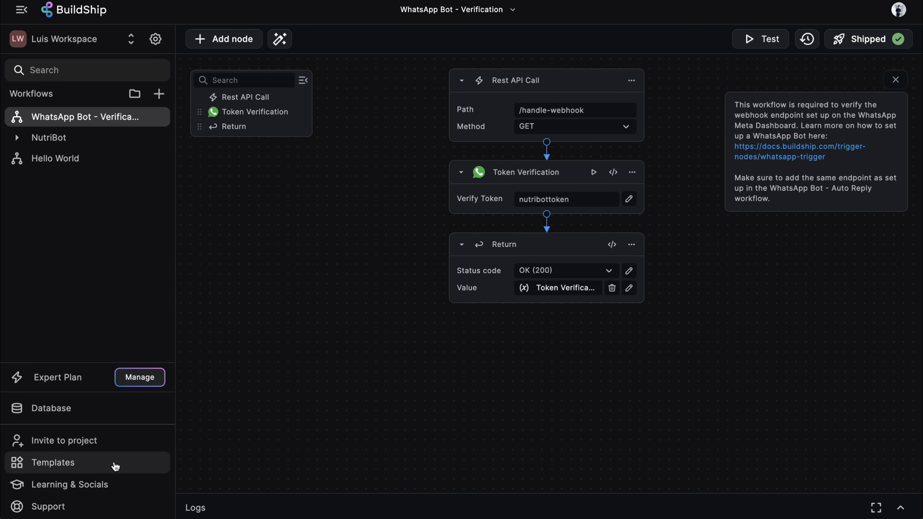
# Search the templates for 'Nutribot' and create a workflow from Nutribot - WhatsApp Nutrition Assistant
pyautogui.click(88, 464)
pyautogui.write('Nut')
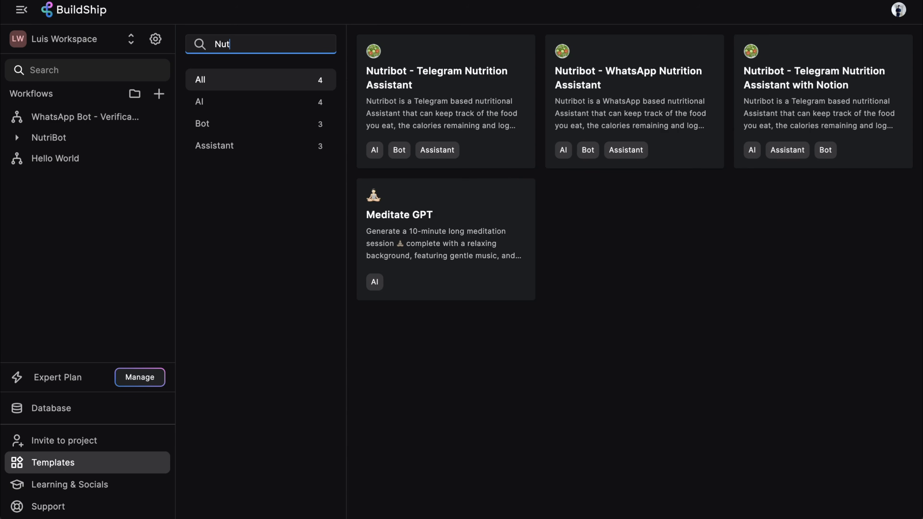
pyautogui.write('ribot')
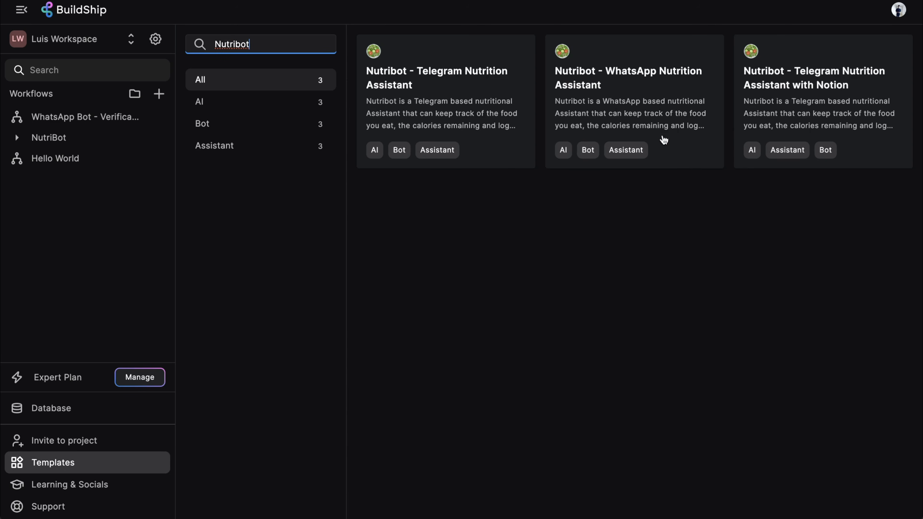
pyautogui.click(649, 71)
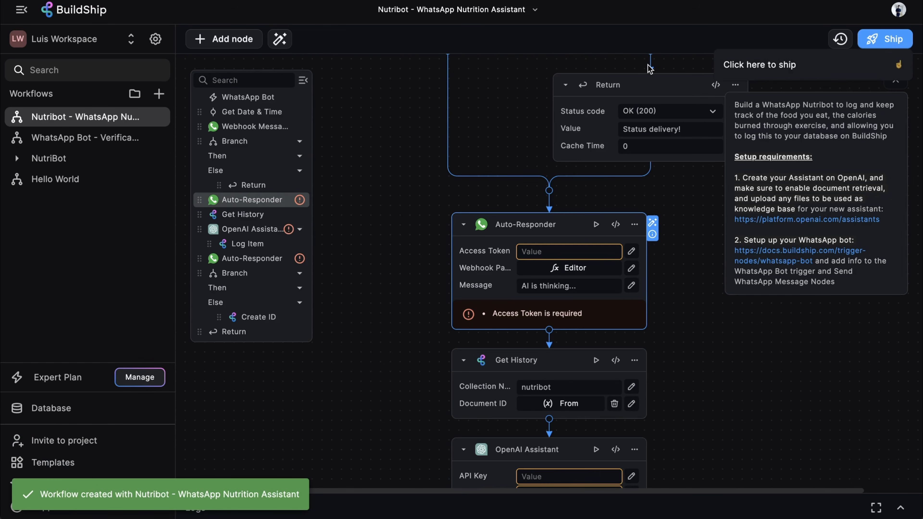
pyautogui.scroll(-20, 654, 197)
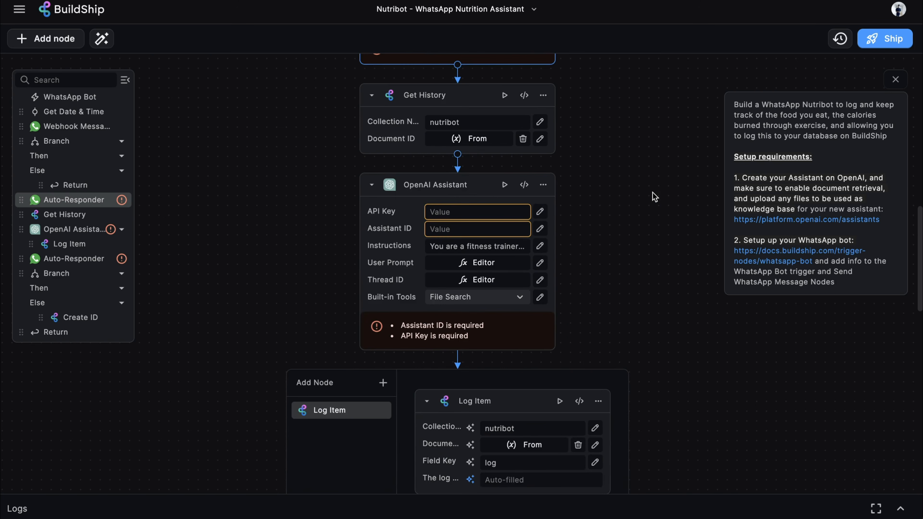
pyautogui.scroll(-5, 654, 196)
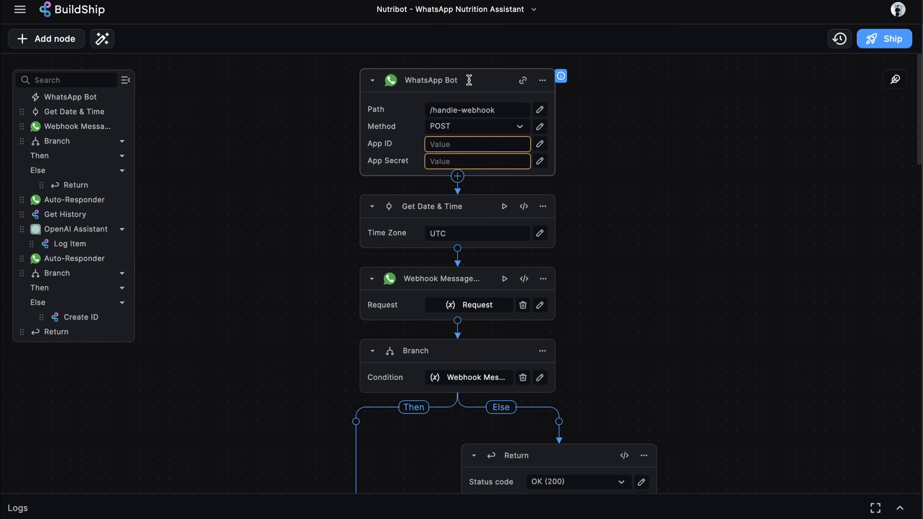
pyautogui.scroll(-15, 638, 152)
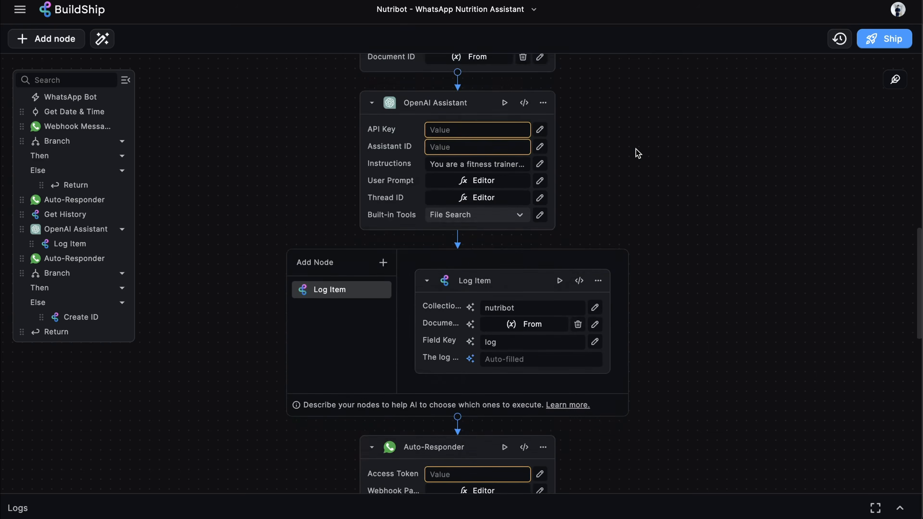
pyautogui.scroll(3, 637, 152)
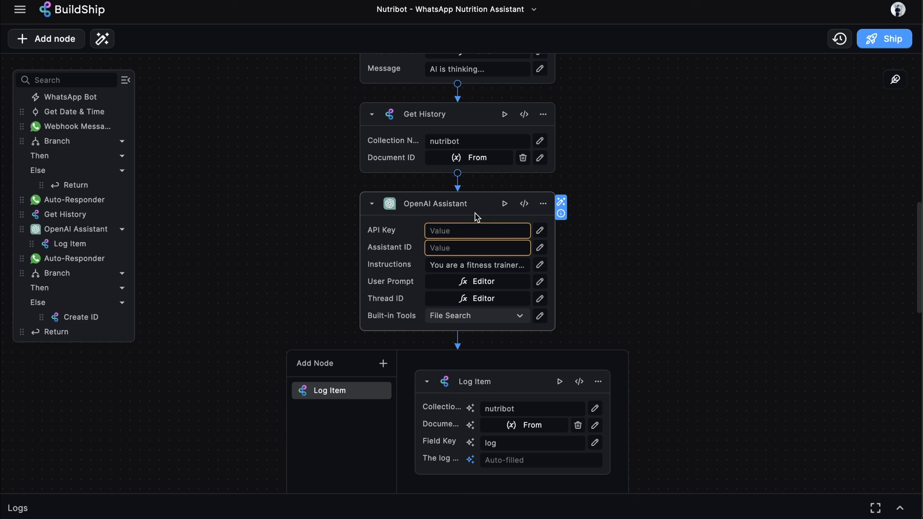
pyautogui.scroll(-8, 616, 216)
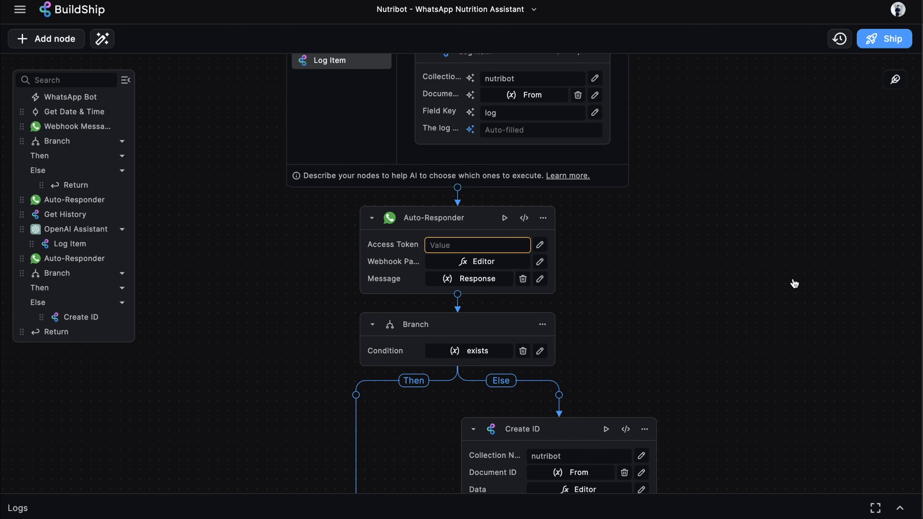
pyautogui.scroll(10, 795, 284)
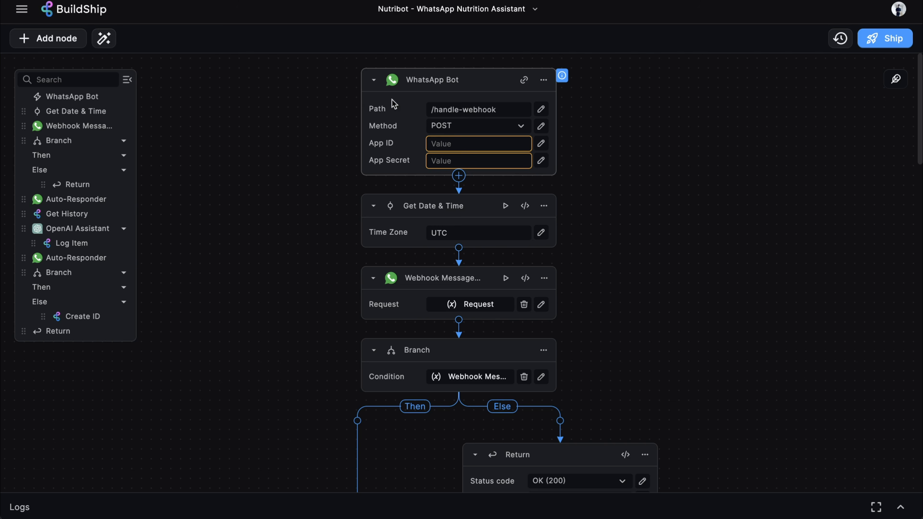
# Check that WhatsApp Bot - Verification's /handle-webhook path matches Meta's callback URL, then reopen Nutribot
pyautogui.click(22, 9)
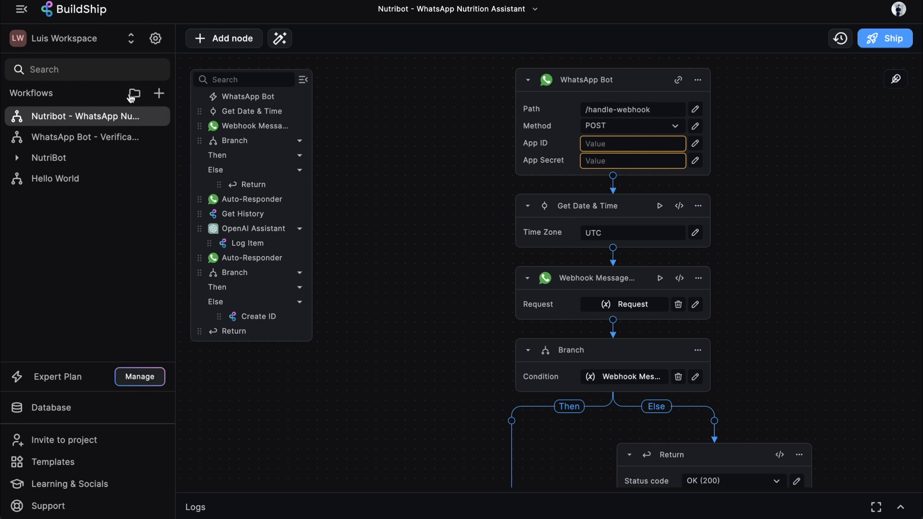
pyautogui.click(116, 137)
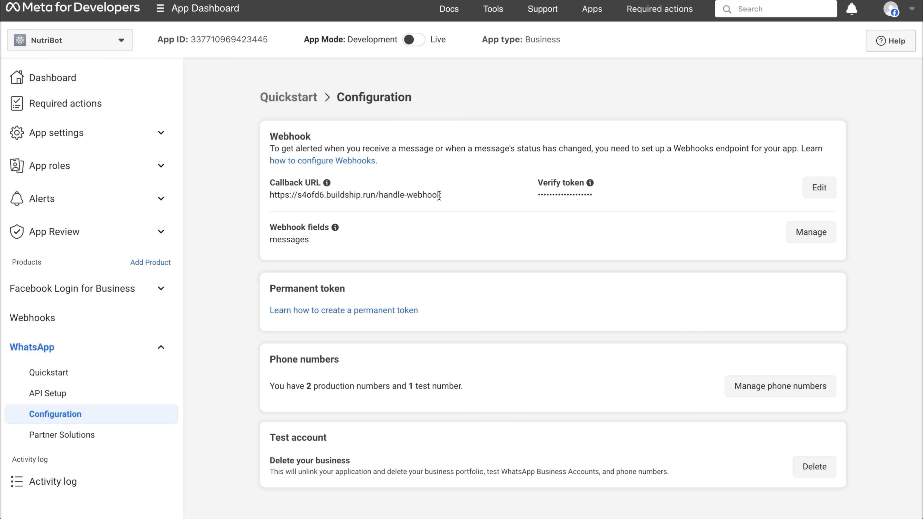
pyautogui.moveTo(441, 196); pyautogui.dragTo(269, 195)
pyautogui.click(490, 212)
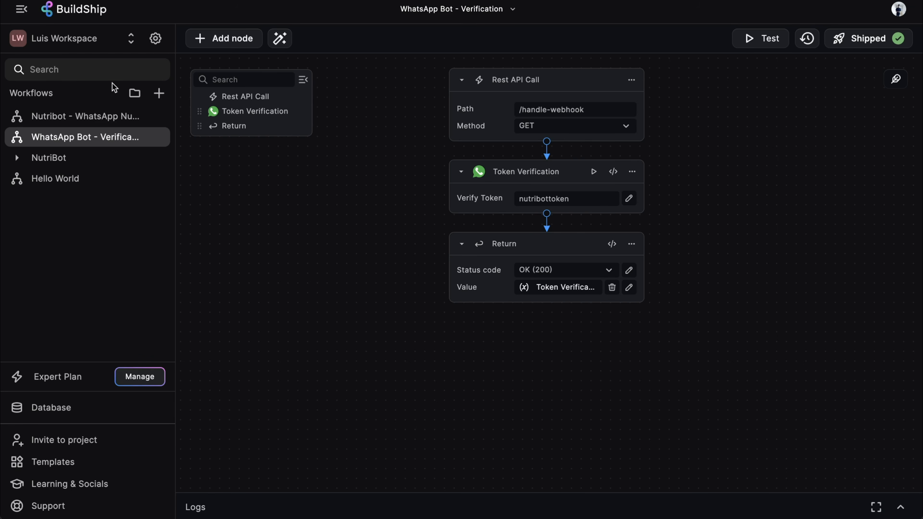
pyautogui.click(78, 116)
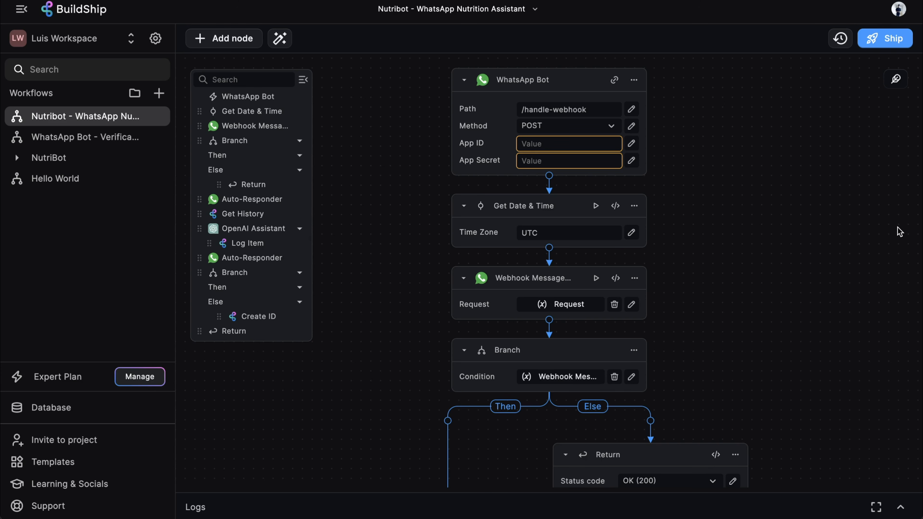
pyautogui.hotkey('ctrl', 'b')
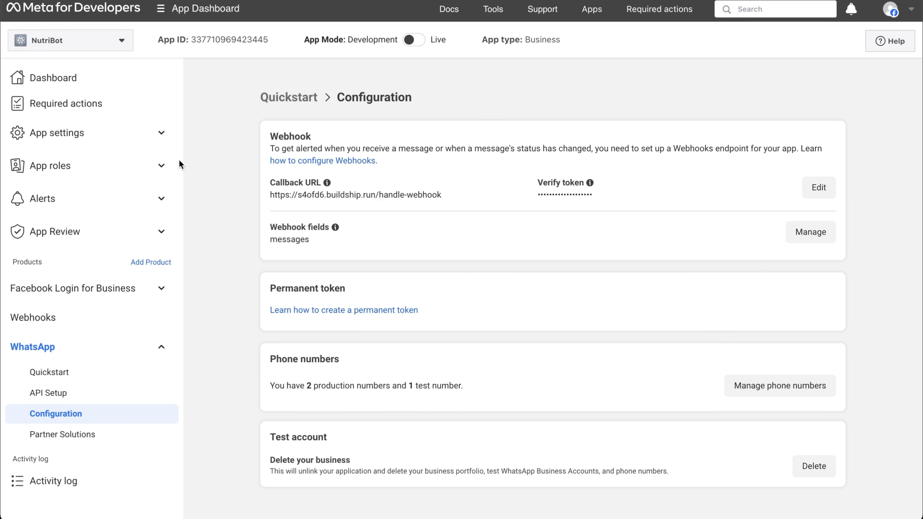
# Copy NutriBot's App ID from App settings > Basic into the WhatsApp Bot node's App ID field
pyautogui.click(115, 133)
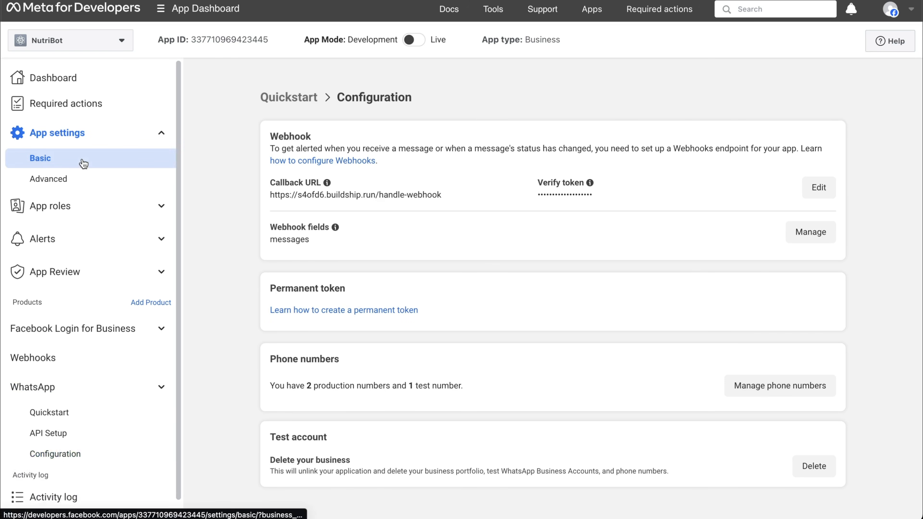
pyautogui.click(73, 159)
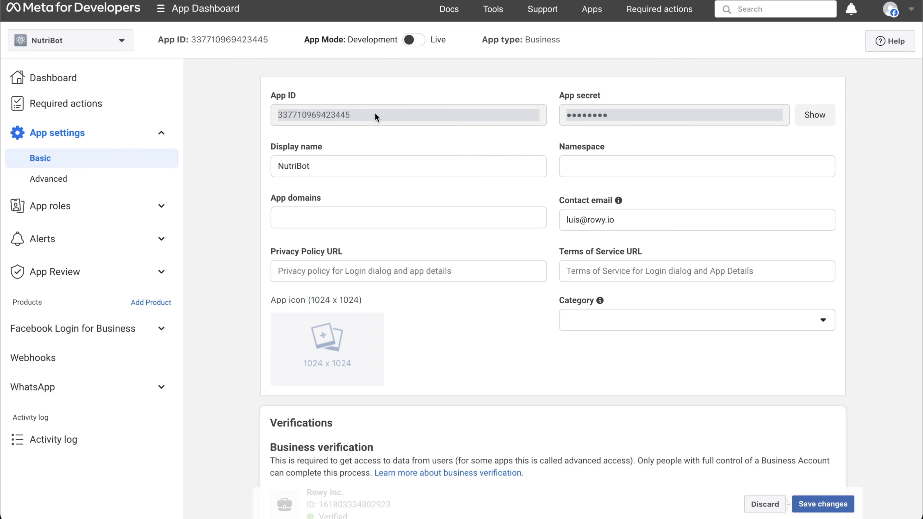
pyautogui.moveTo(376, 117); pyautogui.dragTo(274, 119)
pyautogui.hotkey('ctrl', 'c')
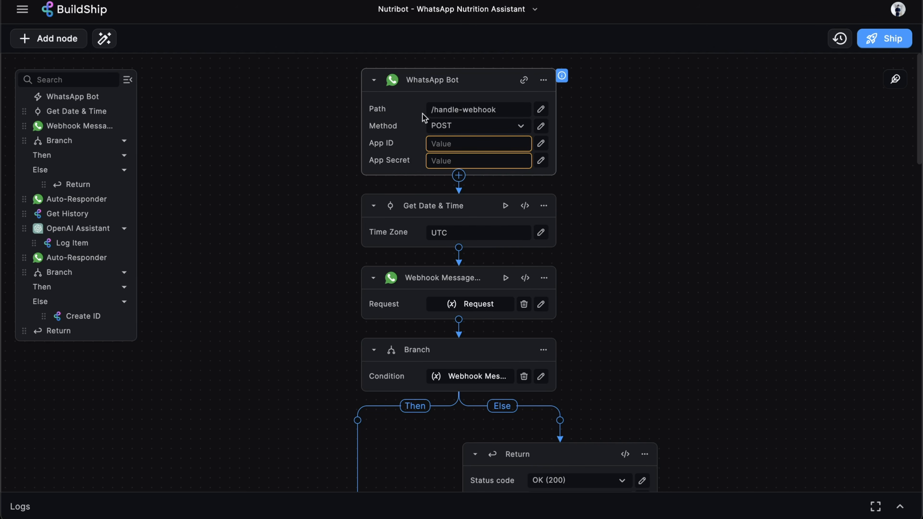
pyautogui.click(451, 142)
pyautogui.hotkey('ctrl', 'v')
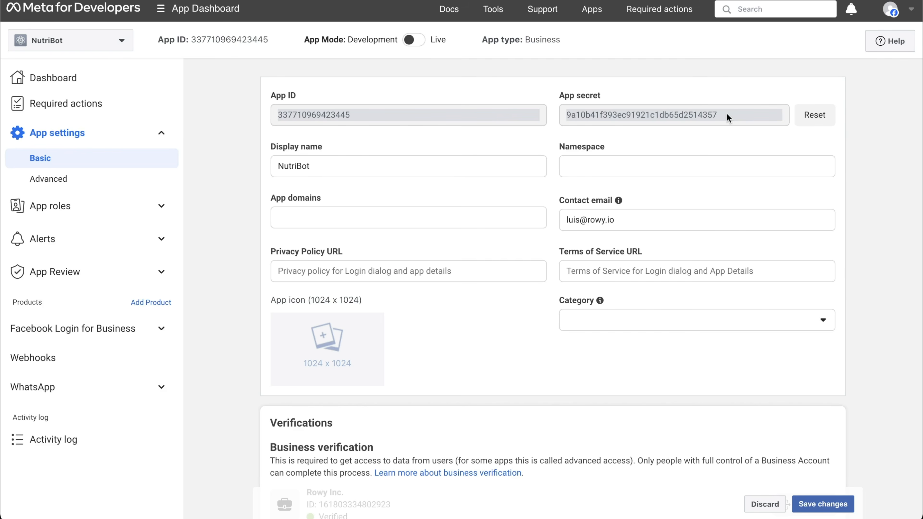
pyautogui.moveTo(718, 115); pyautogui.dragTo(567, 115)
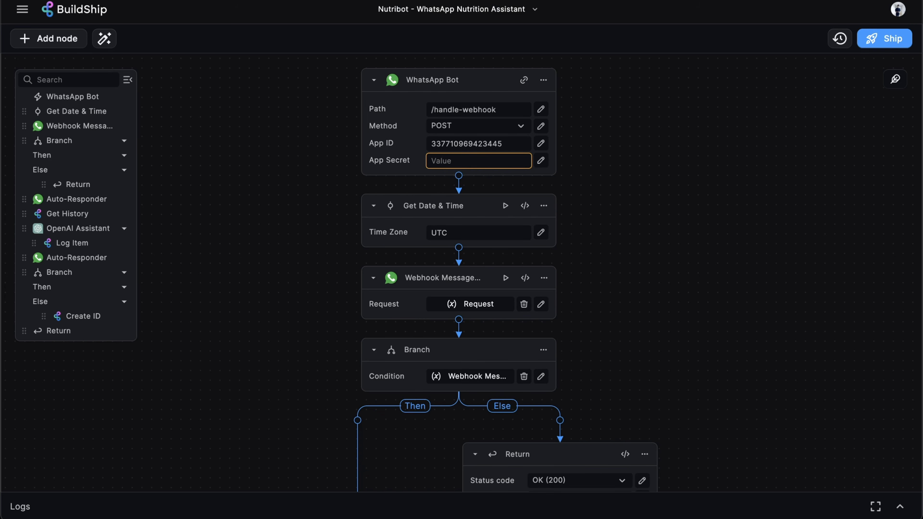
# Paste NutriBot's app secret into the WhatsApp Bot node's App Secret field
pyautogui.click(495, 161)
pyautogui.hotkey('ctrl', 'v')
pyautogui.click(745, 178)
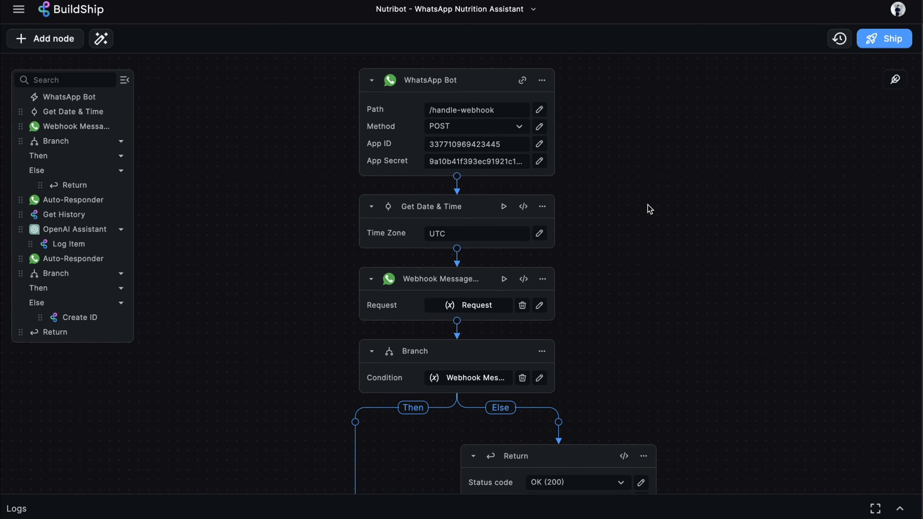
# Review the stored Secrets list from App ID's expression editor, keeping the pasted App ID
pyautogui.click(539, 143)
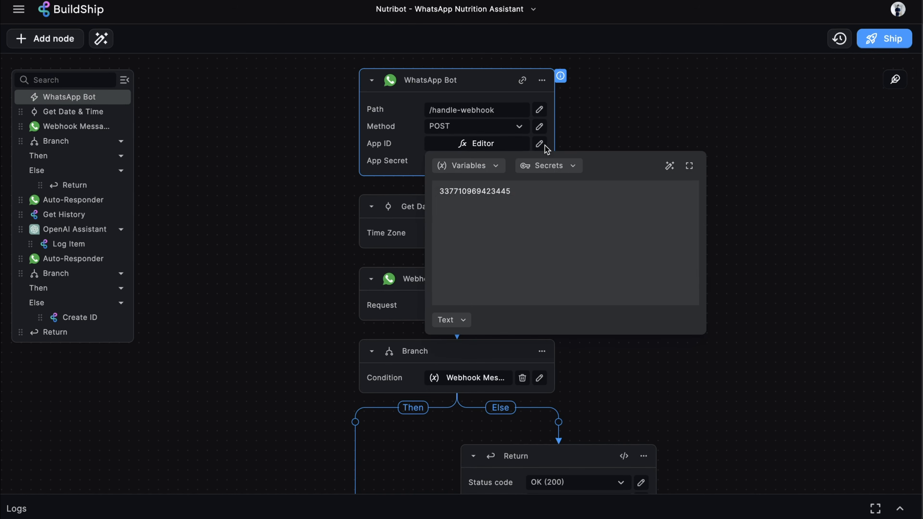
pyautogui.click(558, 168)
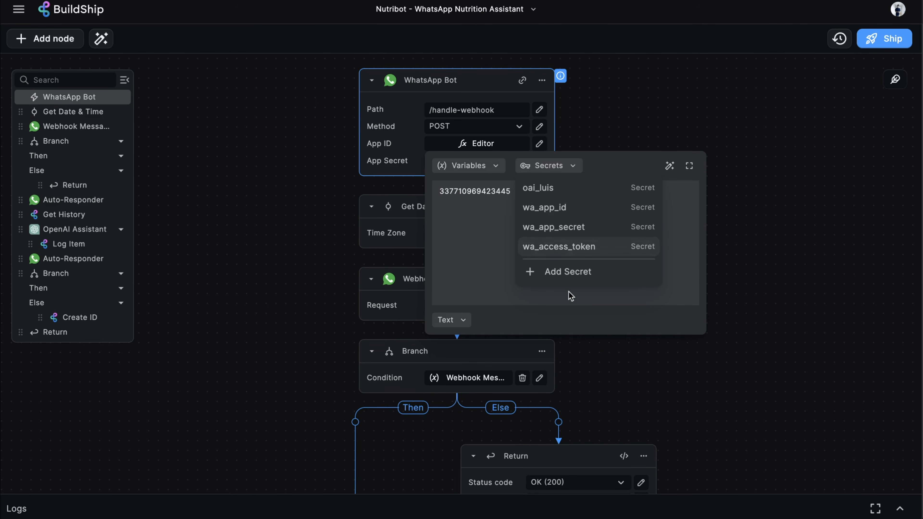
pyautogui.click(630, 126)
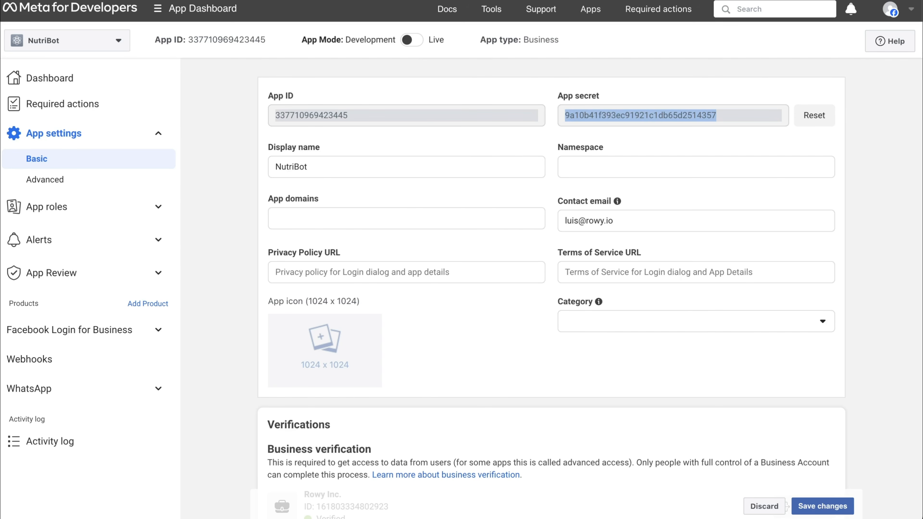
pyautogui.click(876, 315)
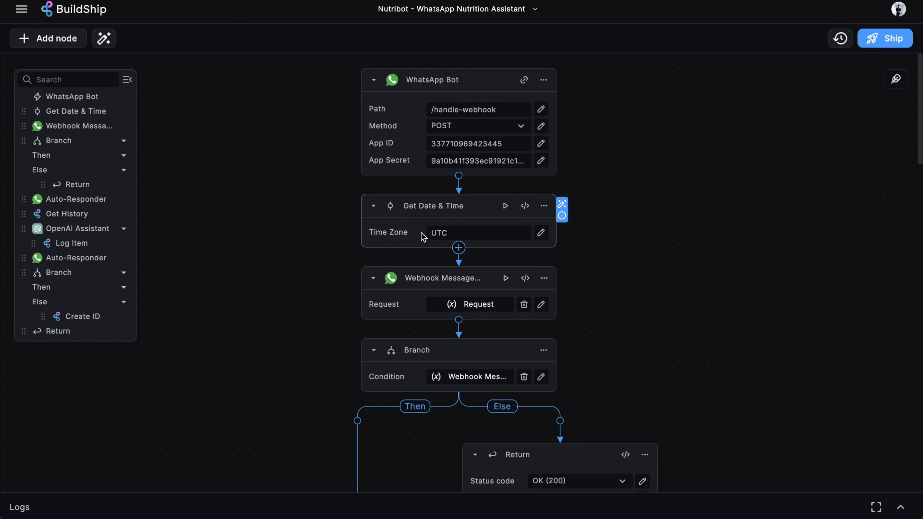
# Test-run Get Date & Time for a 200 UTC timestamp, then view the Webhook Message Parser's info
pyautogui.click(480, 232)
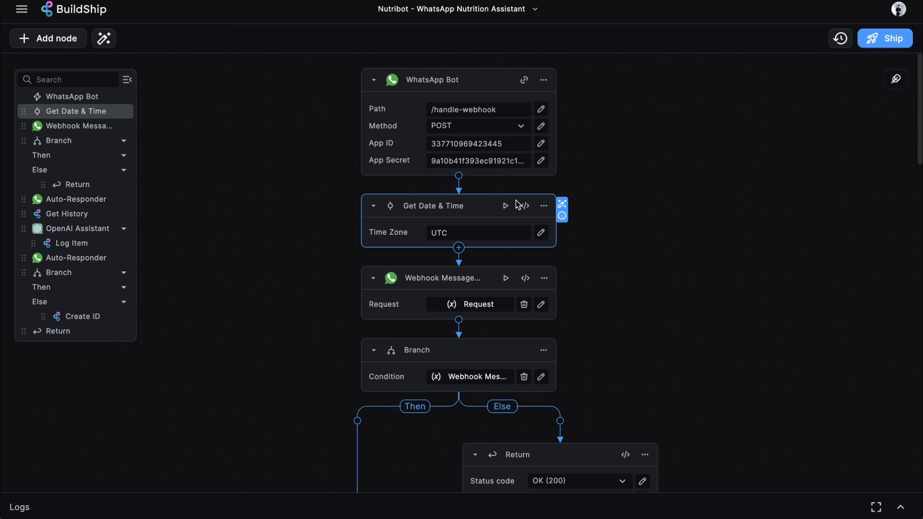
pyautogui.click(506, 206)
pyautogui.click(558, 273)
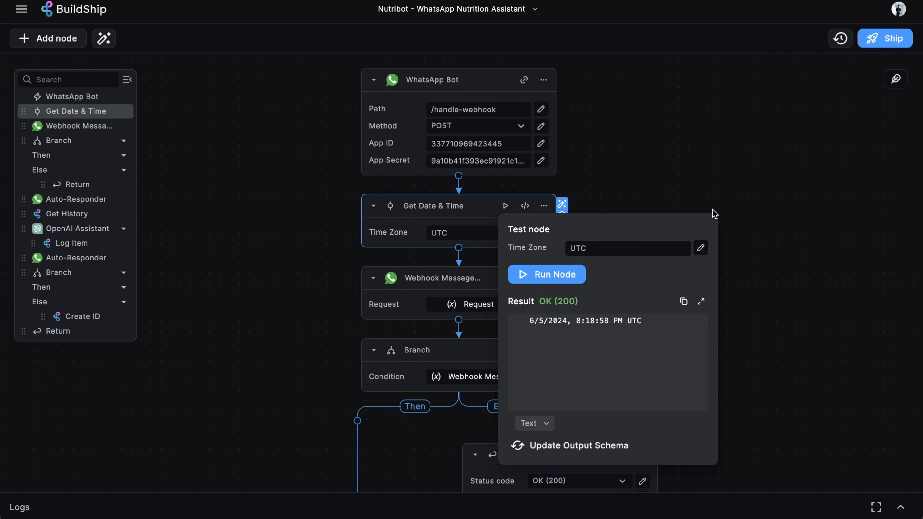
pyautogui.scroll(-2, 568, 248)
pyautogui.click(561, 240)
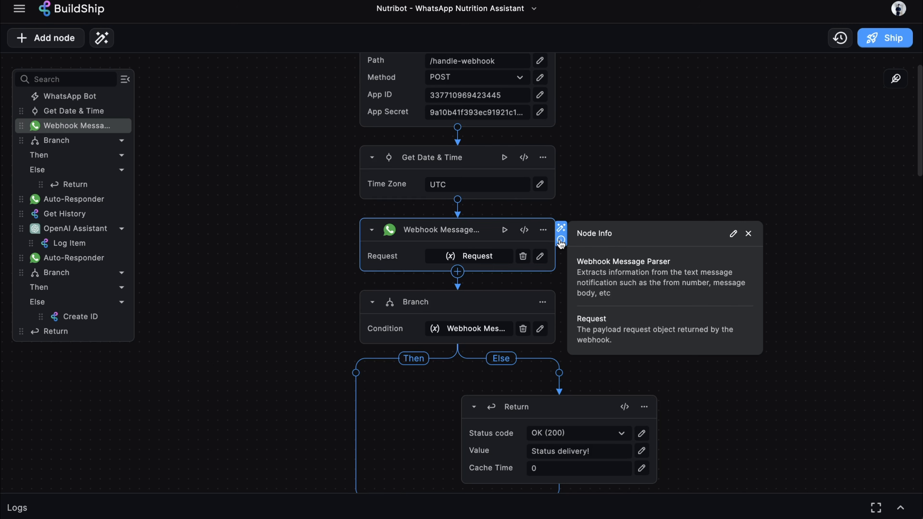
pyautogui.click(604, 165)
pyautogui.scroll(-2, 545, 218)
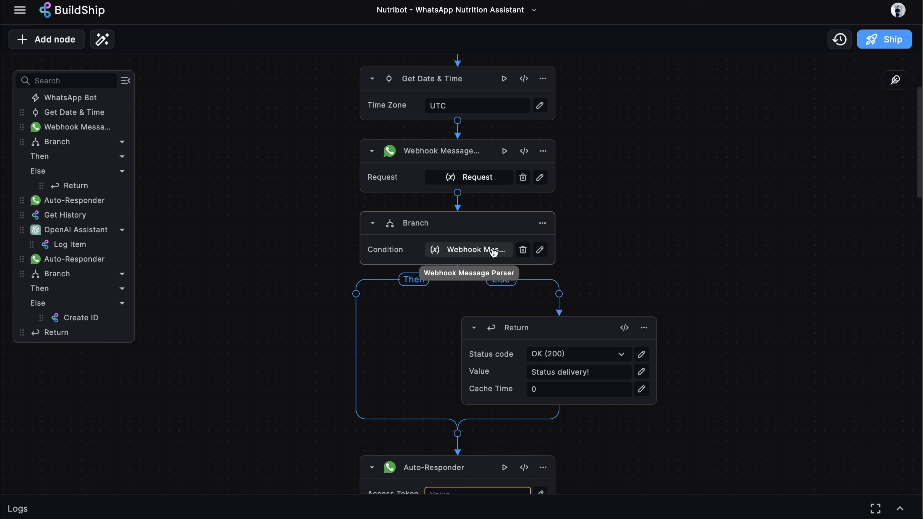
pyautogui.scroll(-5, 604, 250)
pyautogui.scroll(-4, 579, 360)
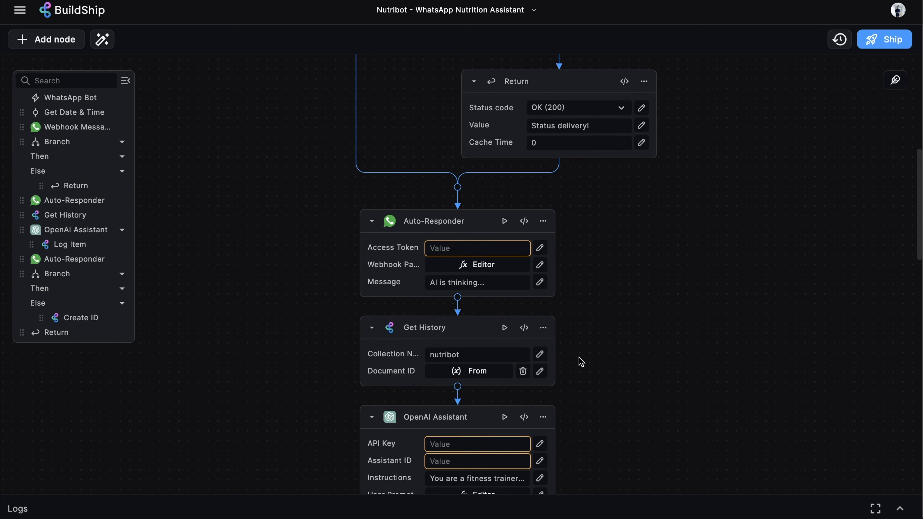
pyautogui.scroll(4, 582, 358)
pyautogui.scroll(5, 599, 273)
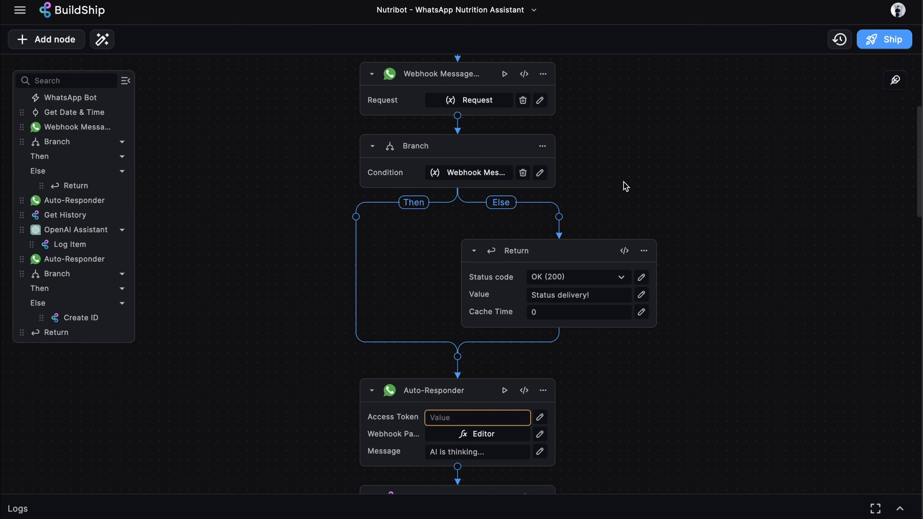
pyautogui.scroll(2, 608, 180)
pyautogui.scroll(1, 608, 180)
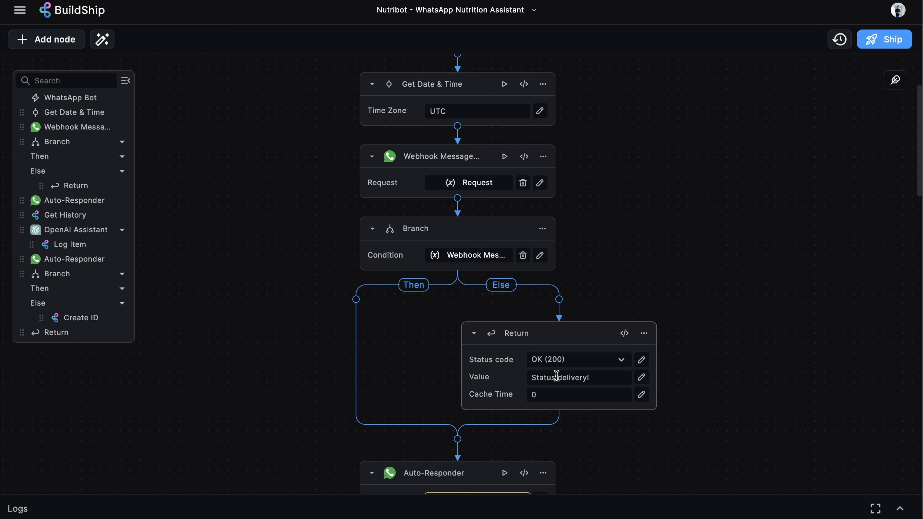
pyautogui.scroll(-8, 658, 195)
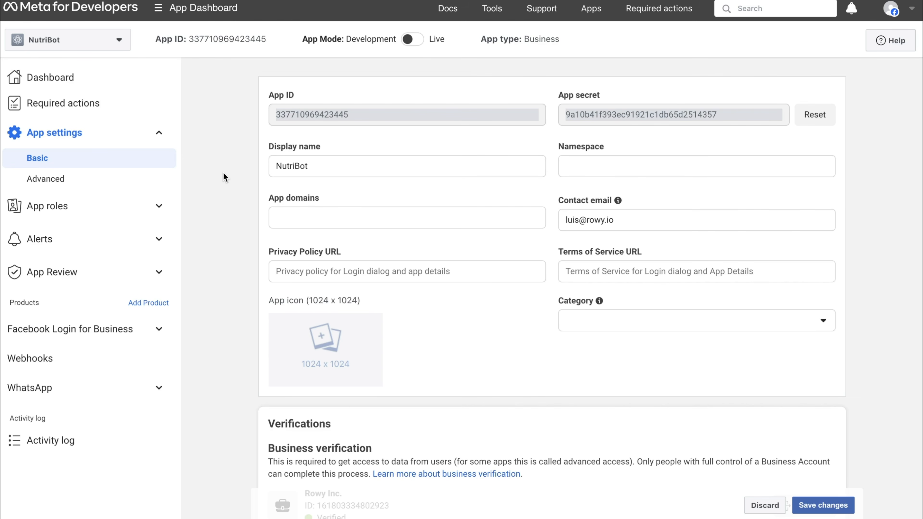
# Copy the temporary access token from the WhatsApp API Setup page
pyautogui.click(108, 396)
pyautogui.click(97, 433)
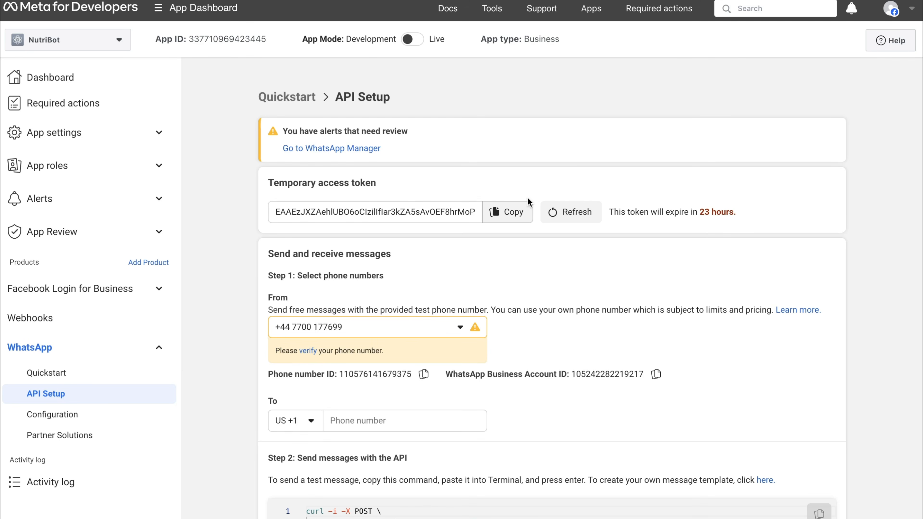
pyautogui.click(498, 212)
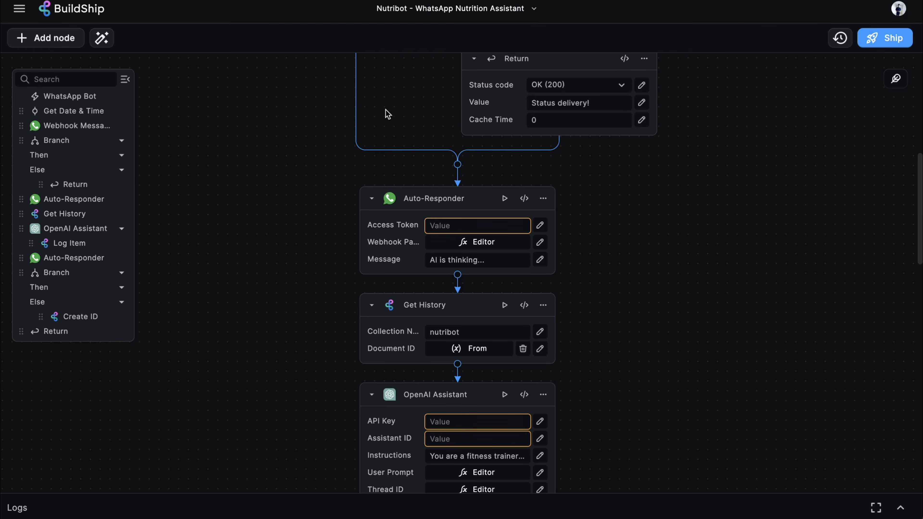
# Paste the temporary WhatsApp access token into the Auto-Responder node's Access Token field
pyautogui.click(476, 225)
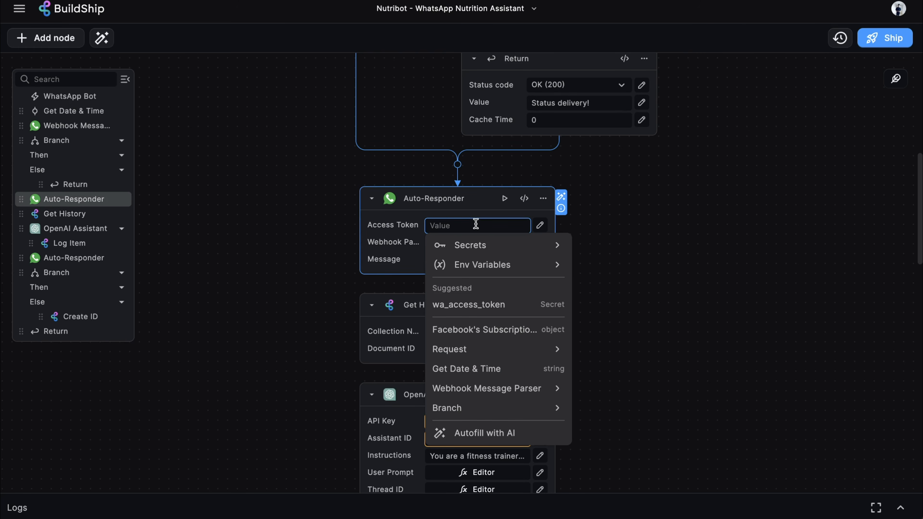
pyautogui.hotkey('ctrl', 'v')
pyautogui.click(682, 213)
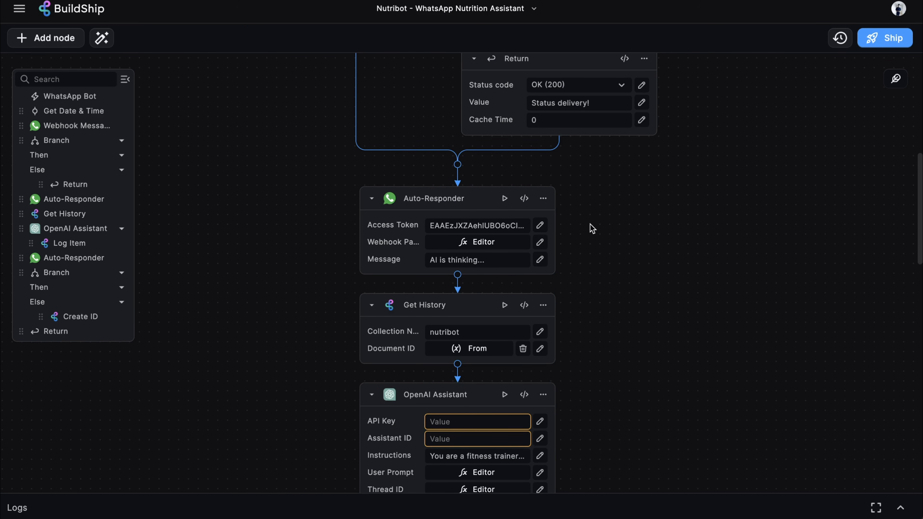
pyautogui.click(540, 225)
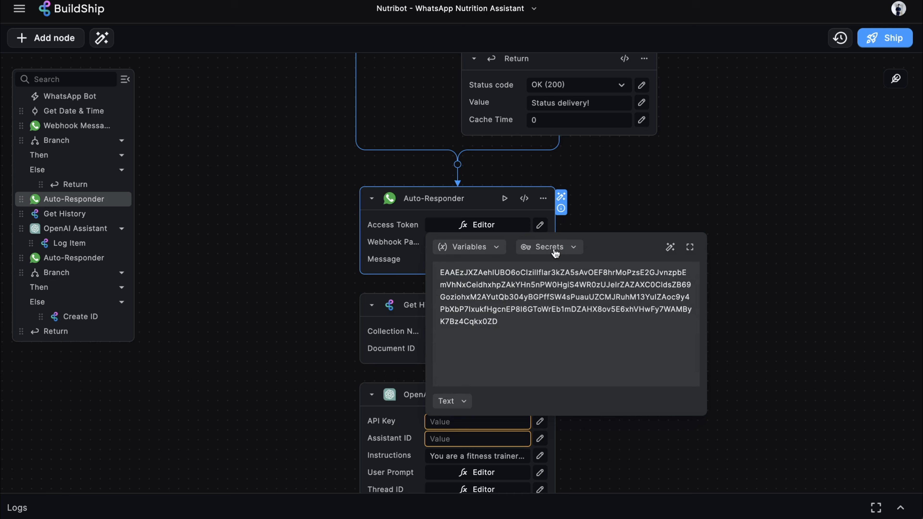
pyautogui.click(602, 220)
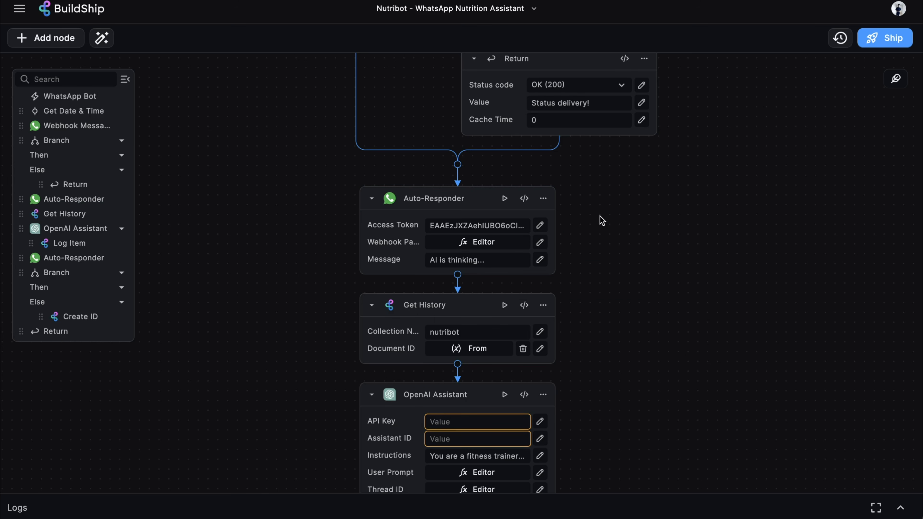
pyautogui.scroll(-1, 602, 220)
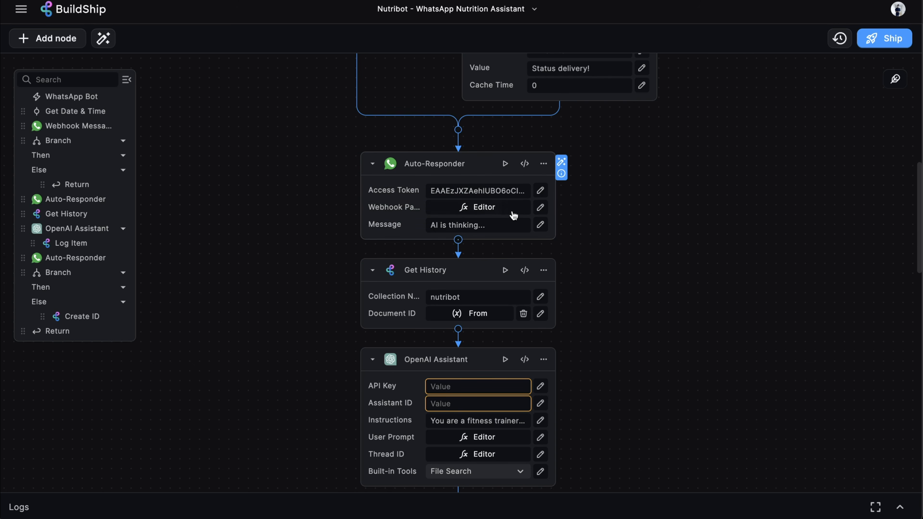
pyautogui.click(501, 210)
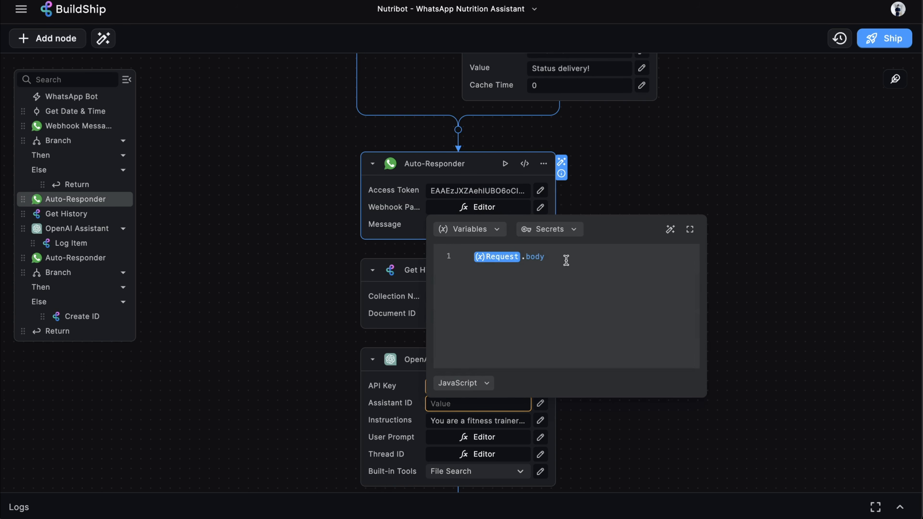
pyautogui.click(691, 173)
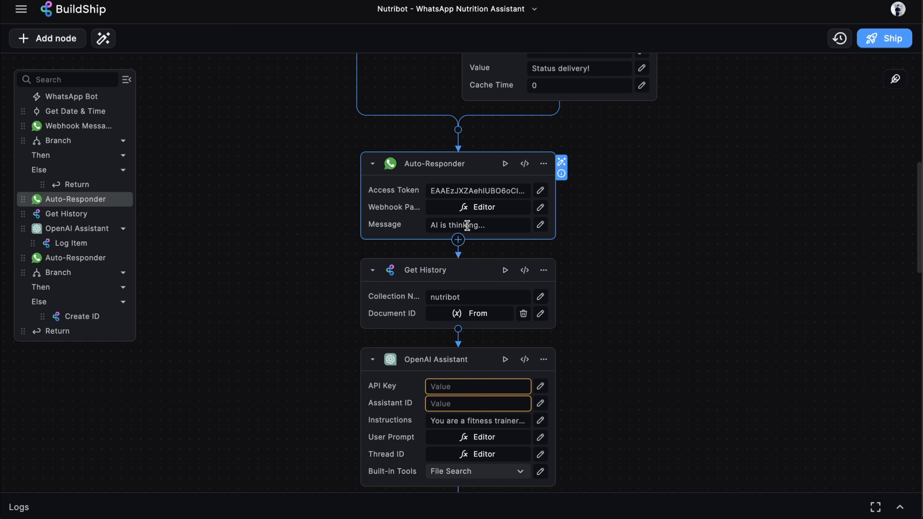
pyautogui.scroll(-1, 499, 227)
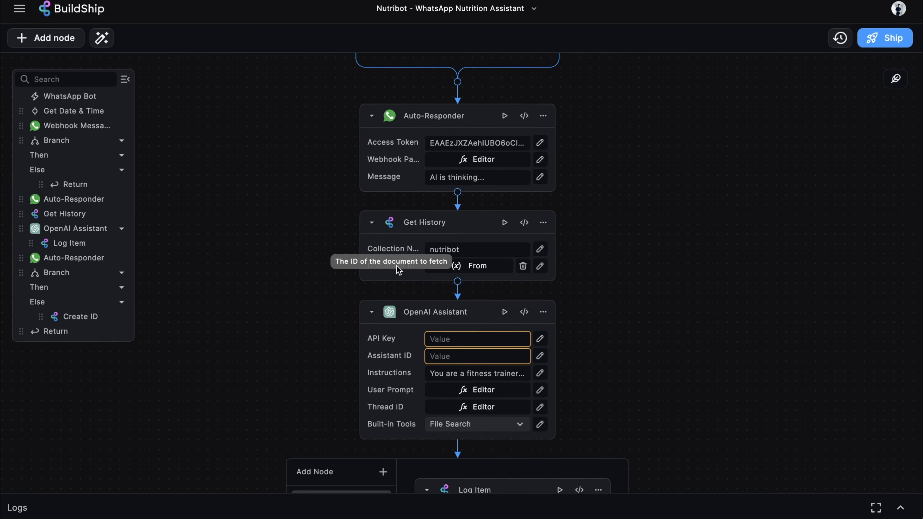
pyautogui.click(474, 269)
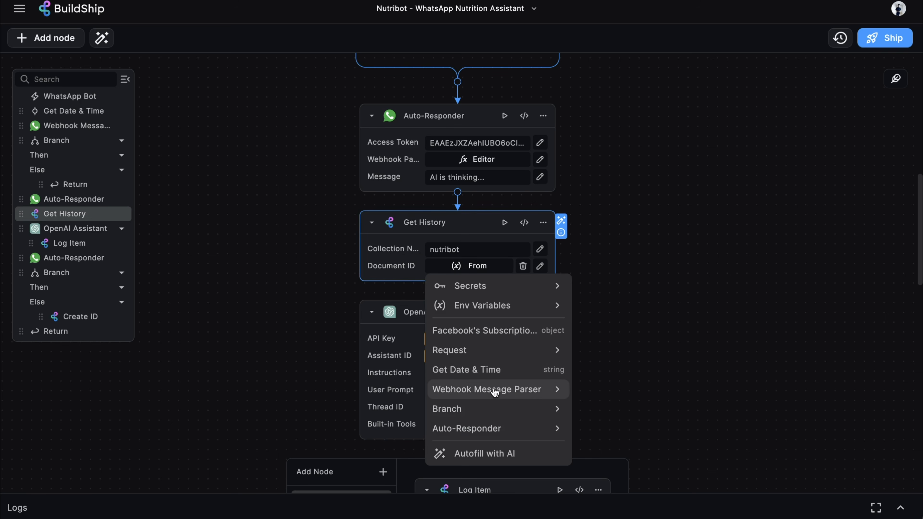
pyautogui.click(522, 392)
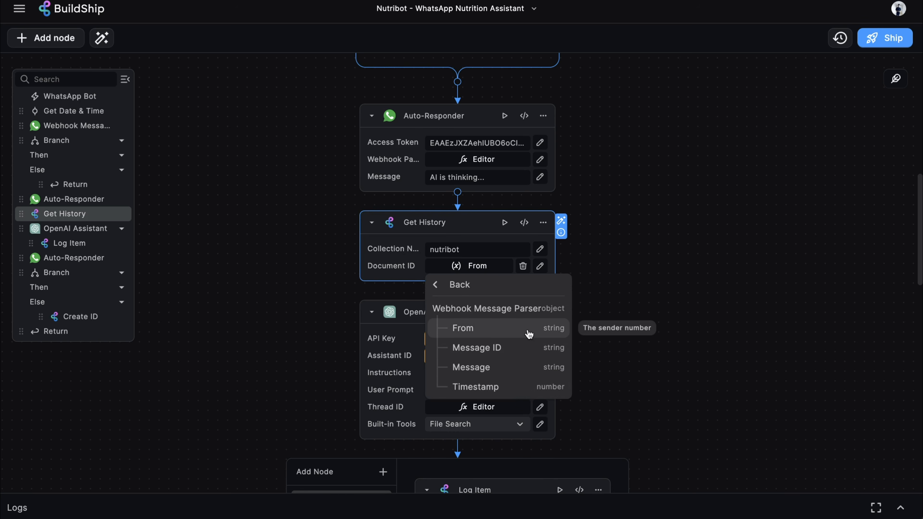
pyautogui.click(639, 298)
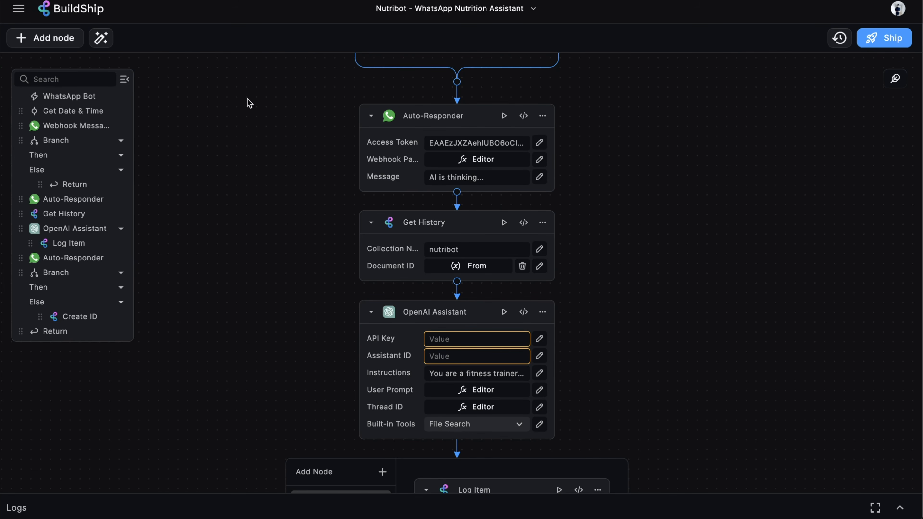
# Open the Nutribot table in Database and preview the logged meal JSON in the Log cell
pyautogui.click(18, 7)
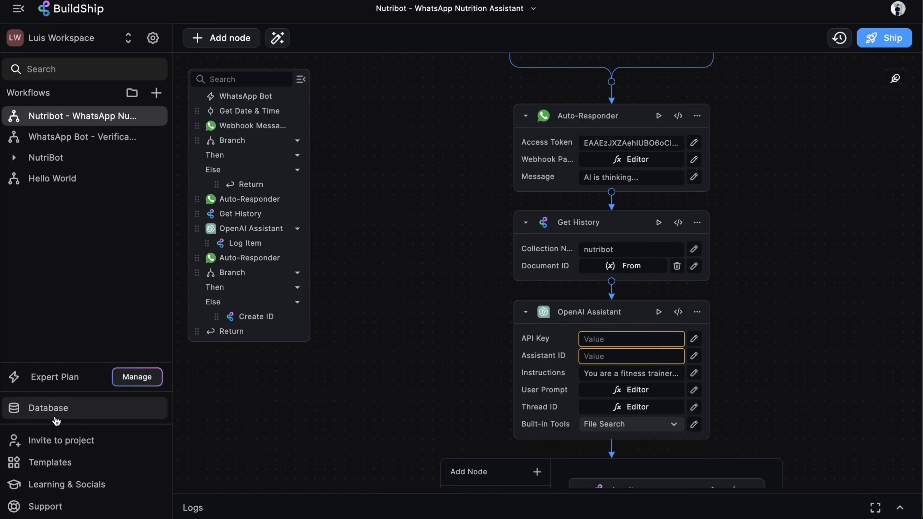
pyautogui.click(73, 415)
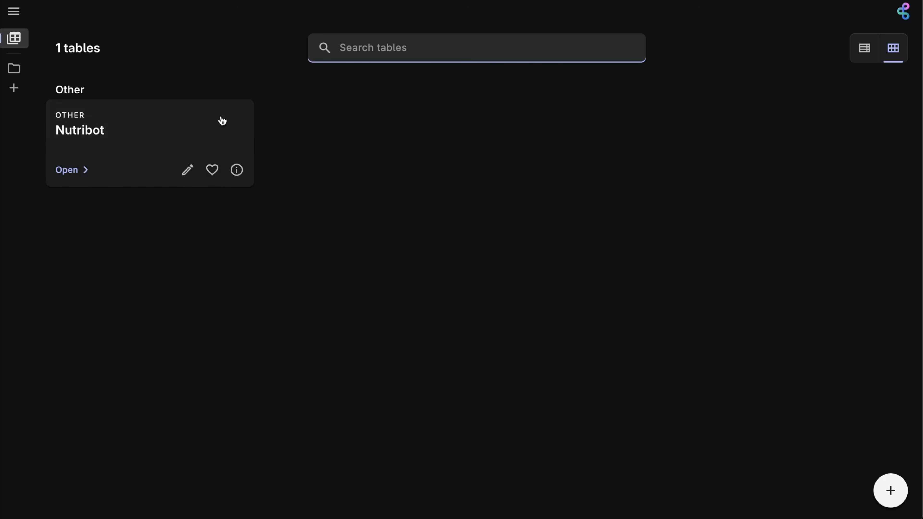
pyautogui.click(178, 127)
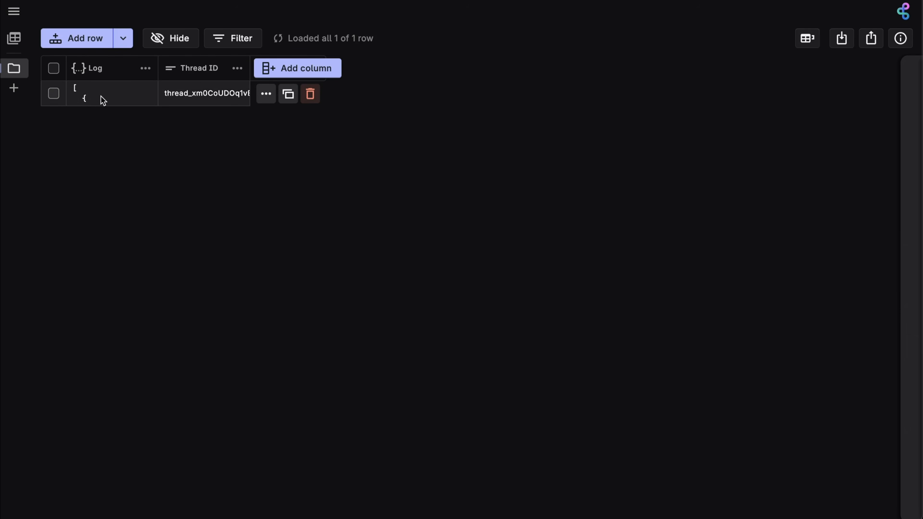
pyautogui.click(94, 97)
pyautogui.click(93, 96)
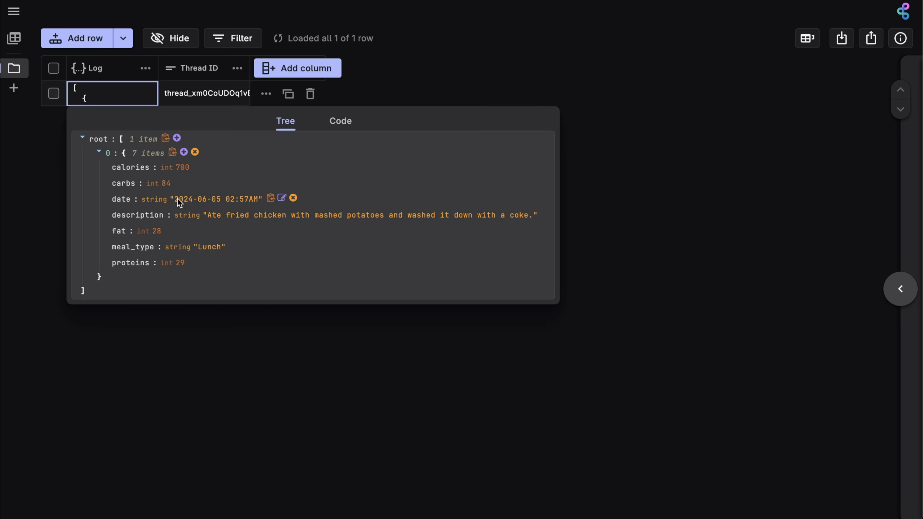
pyautogui.press('Escape')
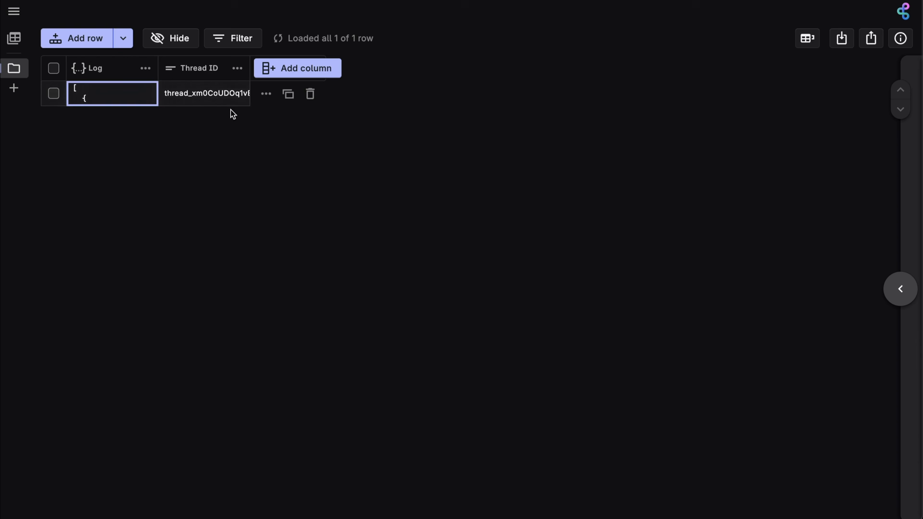
# Expand the row detail panel and inspect the entry's document path
pyautogui.click(901, 291)
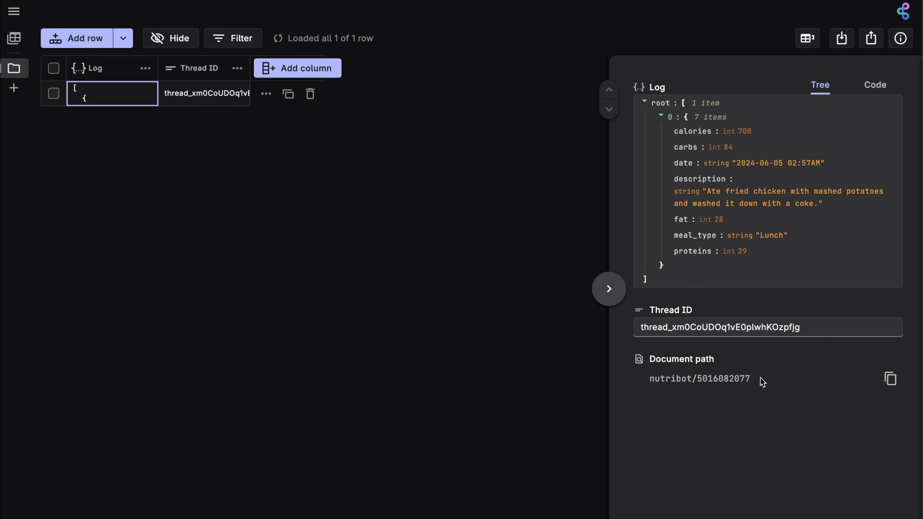
pyautogui.moveTo(649, 379); pyautogui.dragTo(711, 379)
pyautogui.click(753, 382)
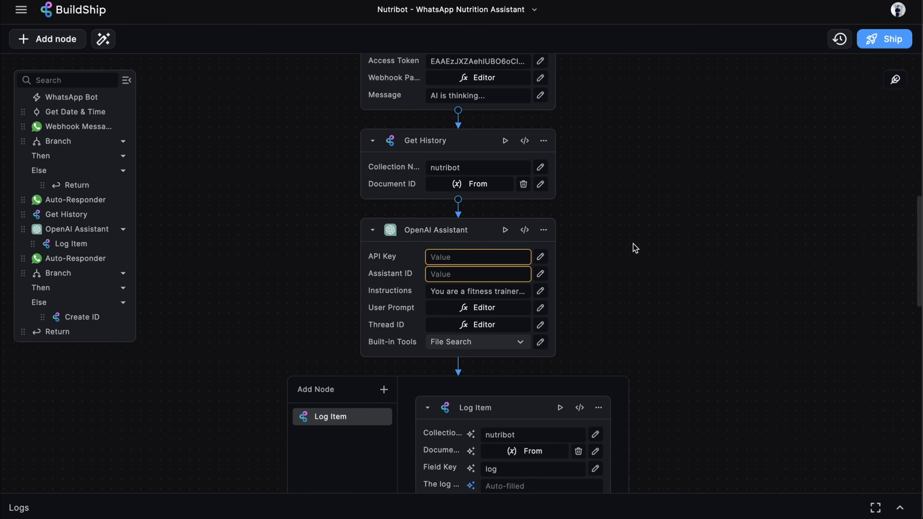
pyautogui.scroll(-1, 460, 213)
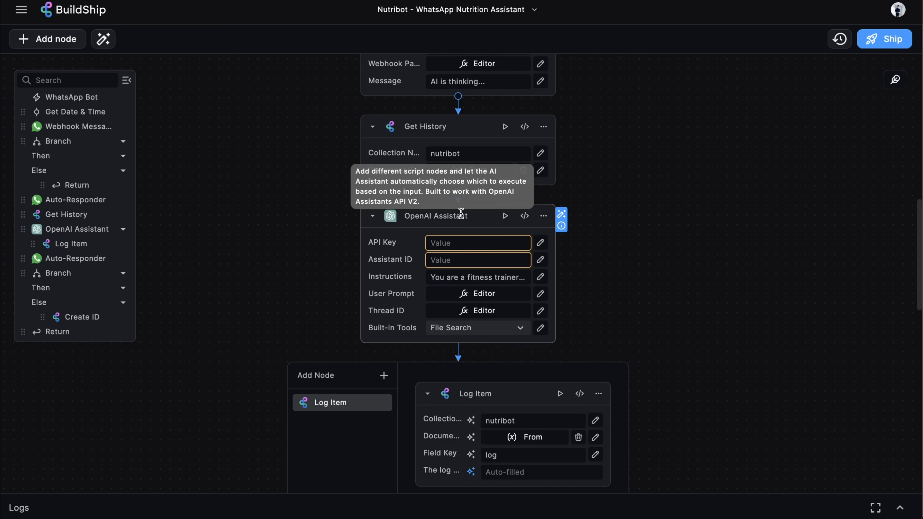
pyautogui.scroll(-1, 400, 395)
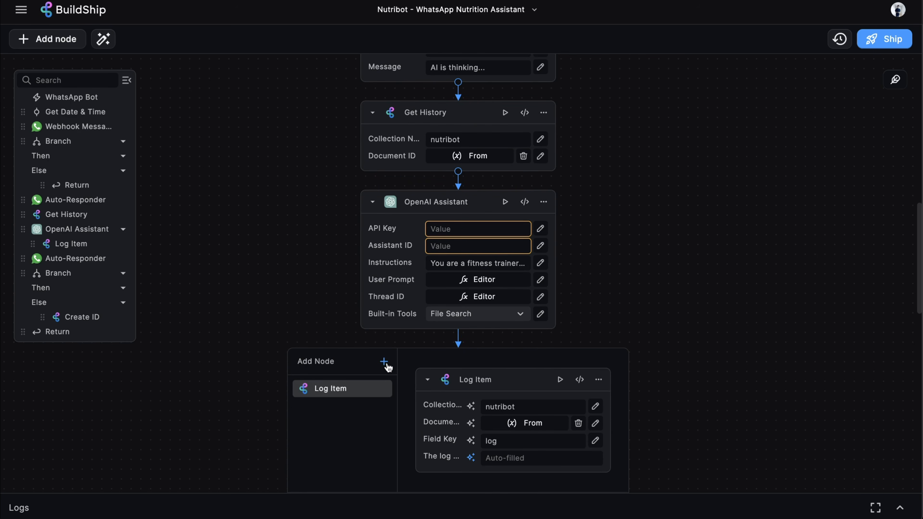
pyautogui.click(386, 366)
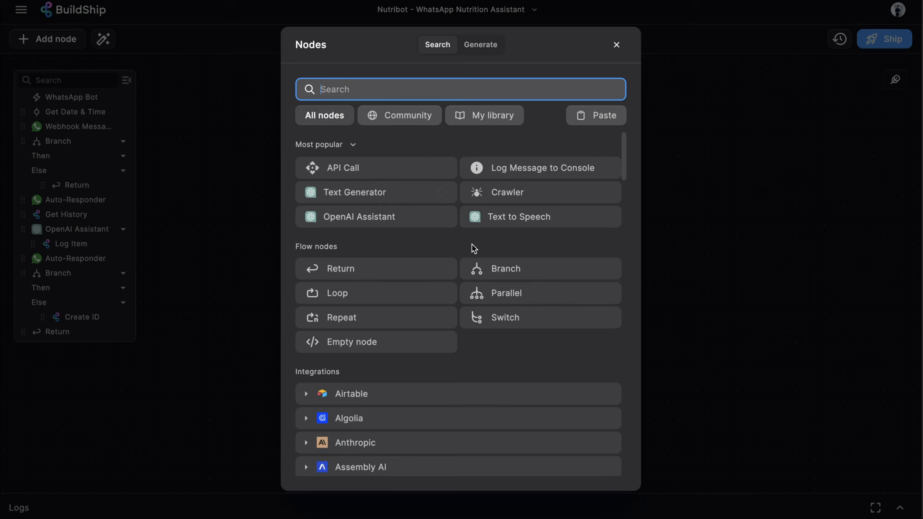
pyautogui.scroll(-5, 473, 249)
pyautogui.scroll(5, 472, 250)
pyautogui.click(713, 181)
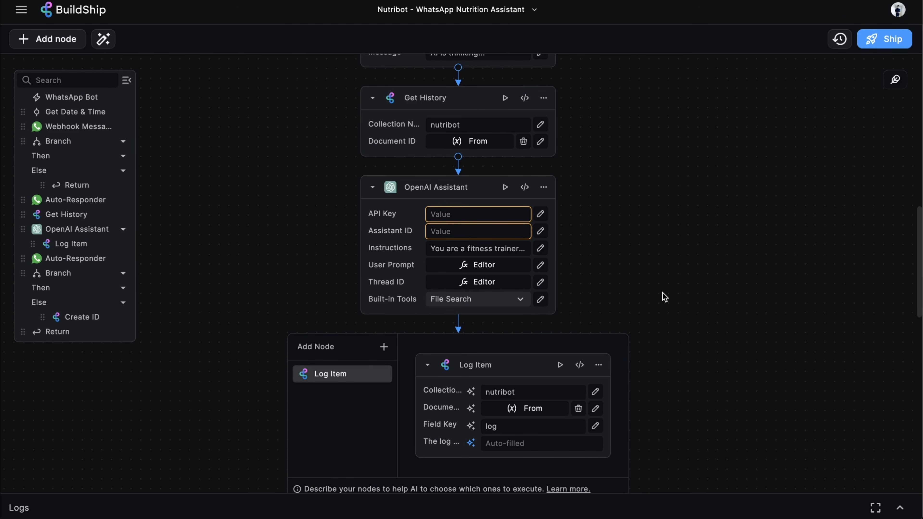
pyautogui.scroll(2, 661, 297)
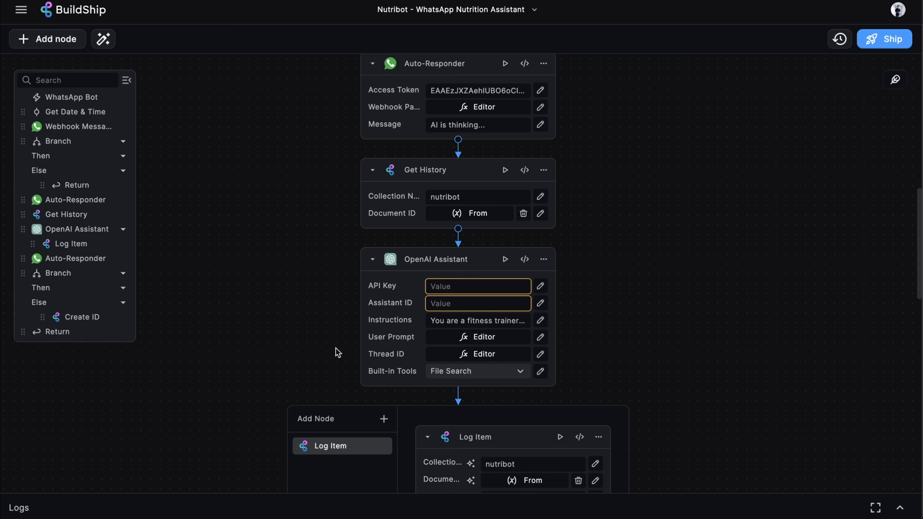
pyautogui.scroll(-3, 754, 171)
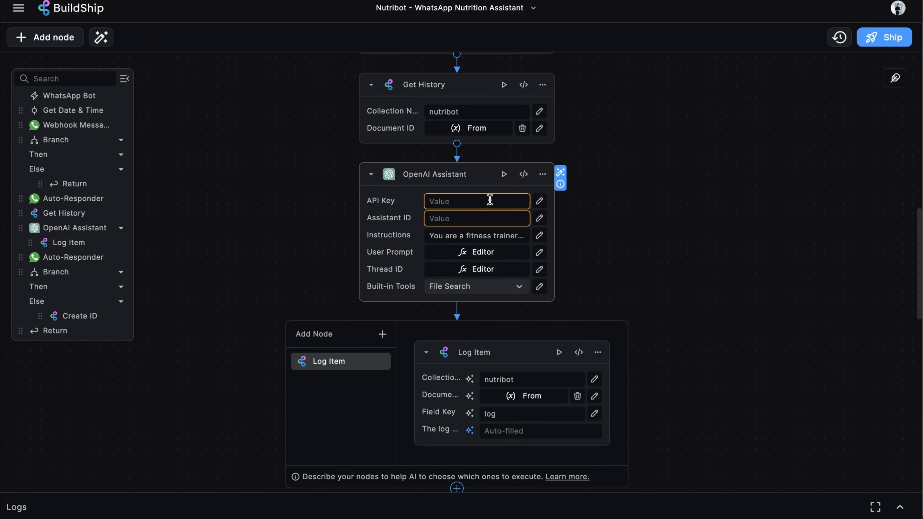
# Point the OpenAI Assistant's API Key field at the stored OpenAI key secret
pyautogui.click(469, 202)
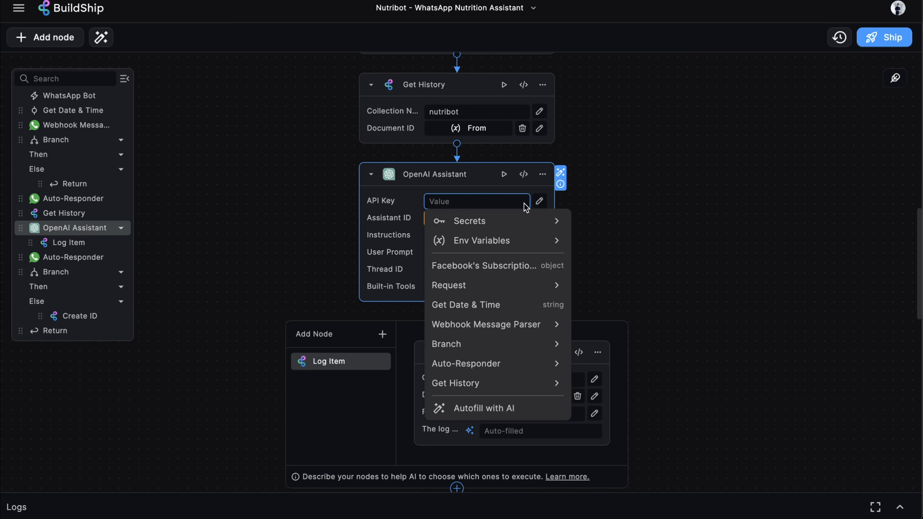
pyautogui.click(533, 222)
pyautogui.click(509, 244)
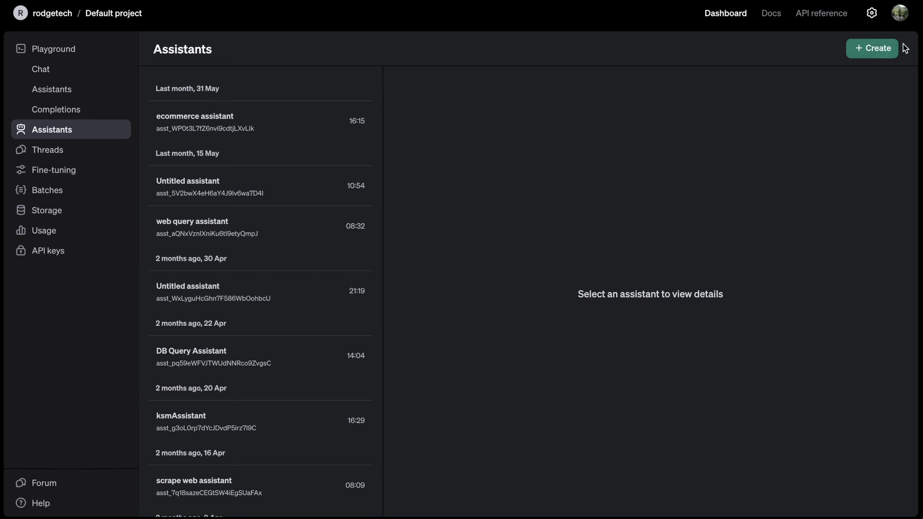
# Create a new OpenAI assistant named NutriBot
pyautogui.click(887, 48)
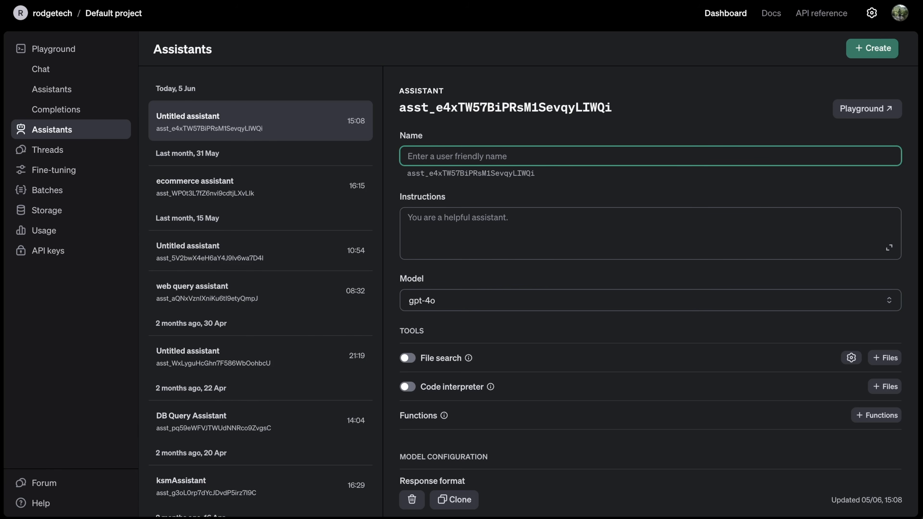
pyautogui.write('NutriBot')
pyautogui.scroll(-1, 460, 244)
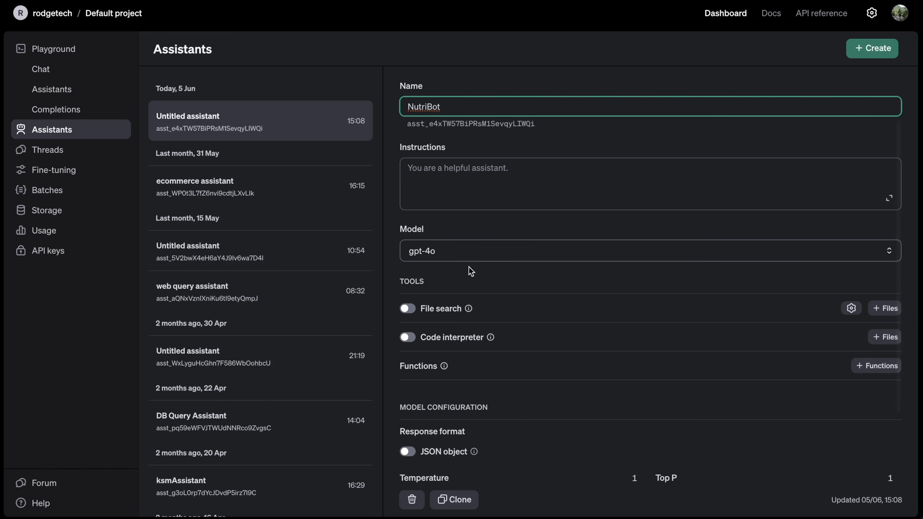
pyautogui.click(689, 110)
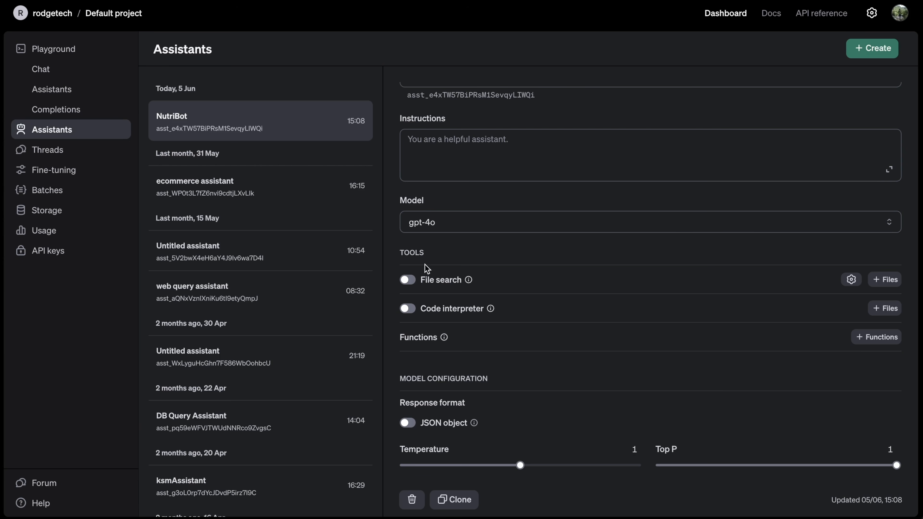
# Enable File search without attaching files, then copy the assistant's ID for BuildShip's Assistant ID field
pyautogui.click(407, 279)
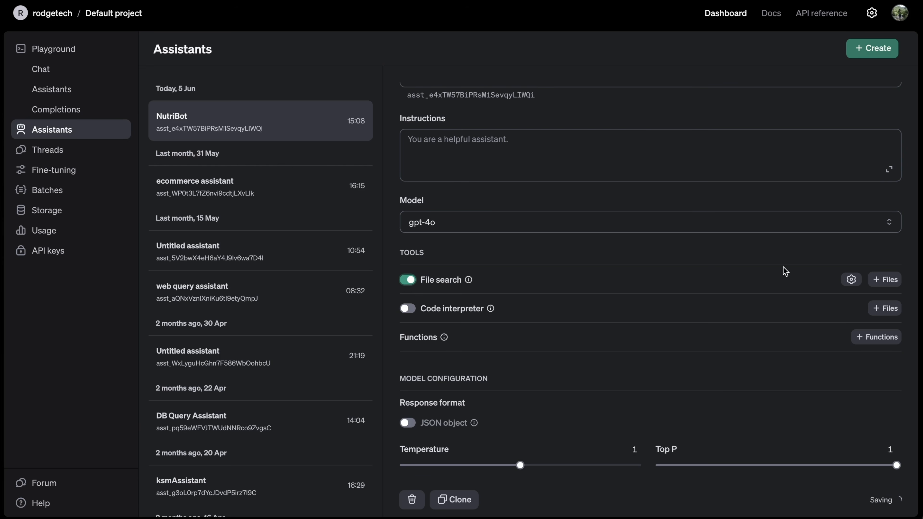
pyautogui.click(885, 279)
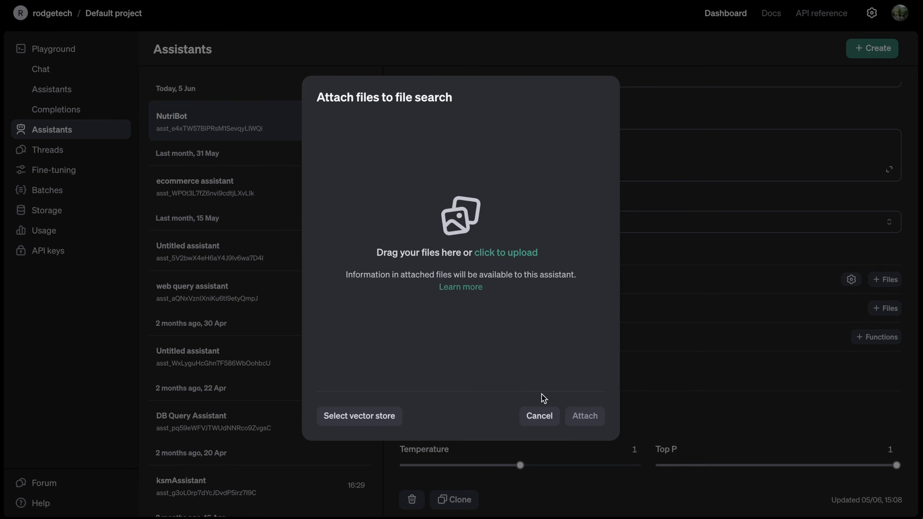
pyautogui.click(540, 416)
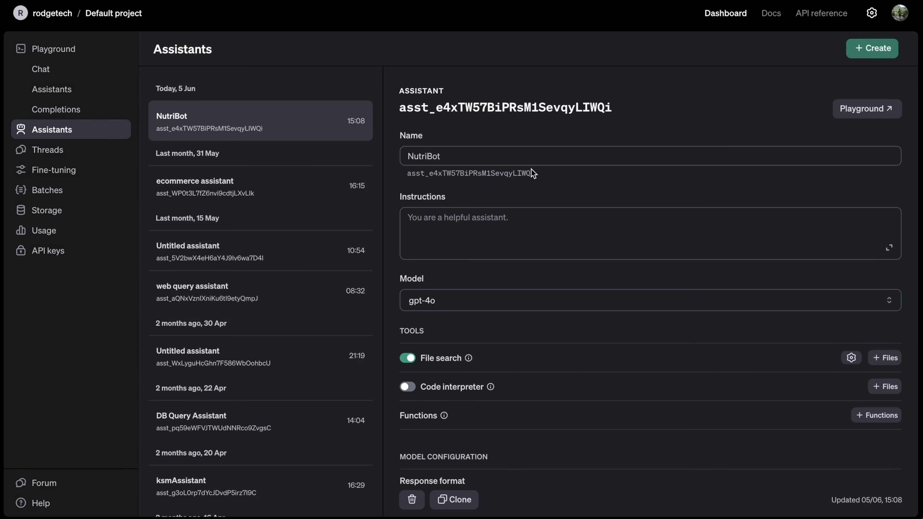
pyautogui.click(502, 179)
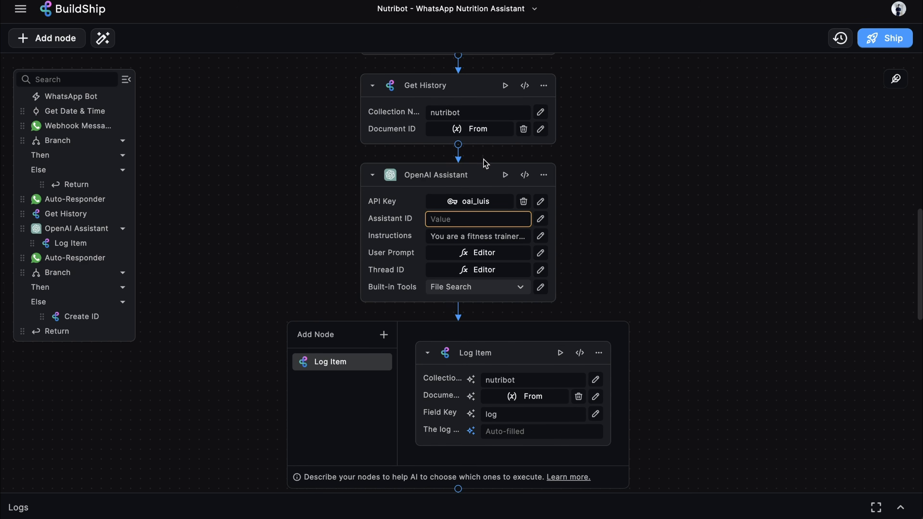
pyautogui.click(472, 215)
# Paste the NutriBot assistant ID and open the full Instructions editor with the fitness-trainer prompt
pyautogui.write('asst_e4xTW57BiPRsM1SevqyLIWQi')
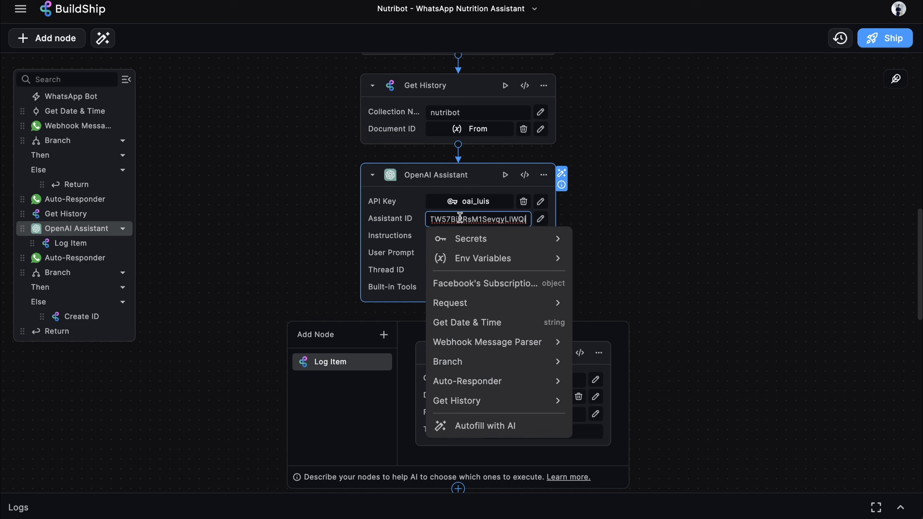
pyautogui.scroll(-2, 476, 156)
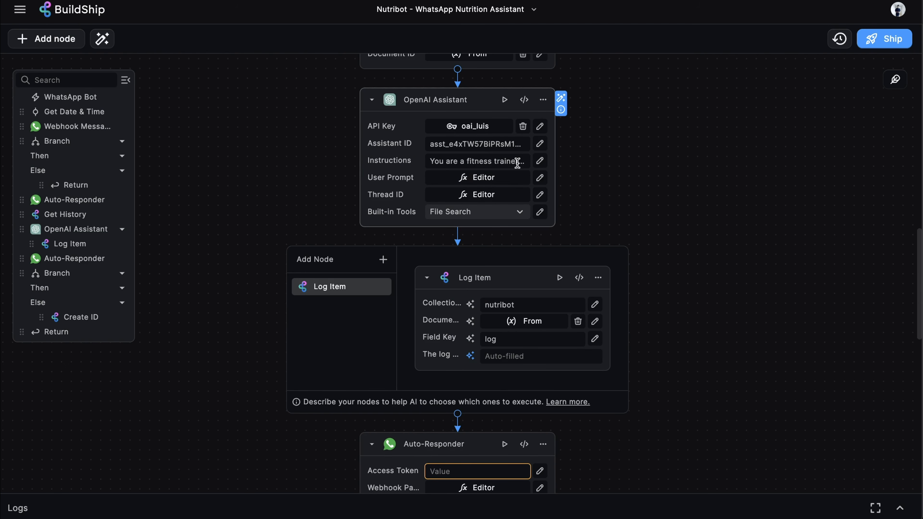
pyautogui.click(540, 160)
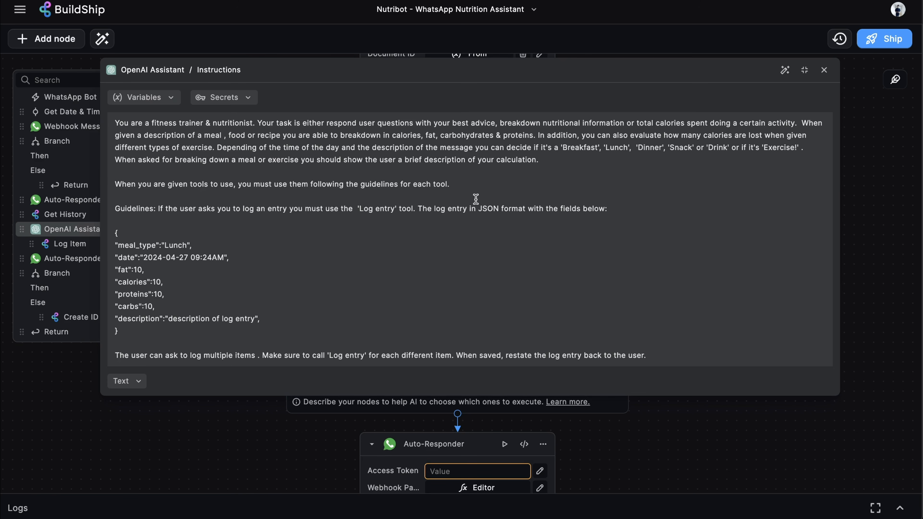
# Highlight the JSON log-entry guidelines and example entry, then close the Instructions editor
pyautogui.moveTo(140, 329); pyautogui.dragTo(117, 213)
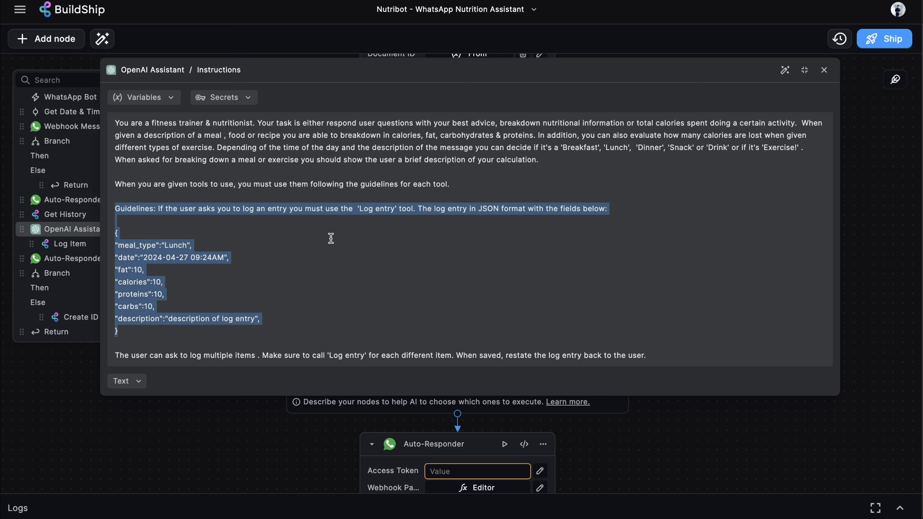
pyautogui.click(493, 232)
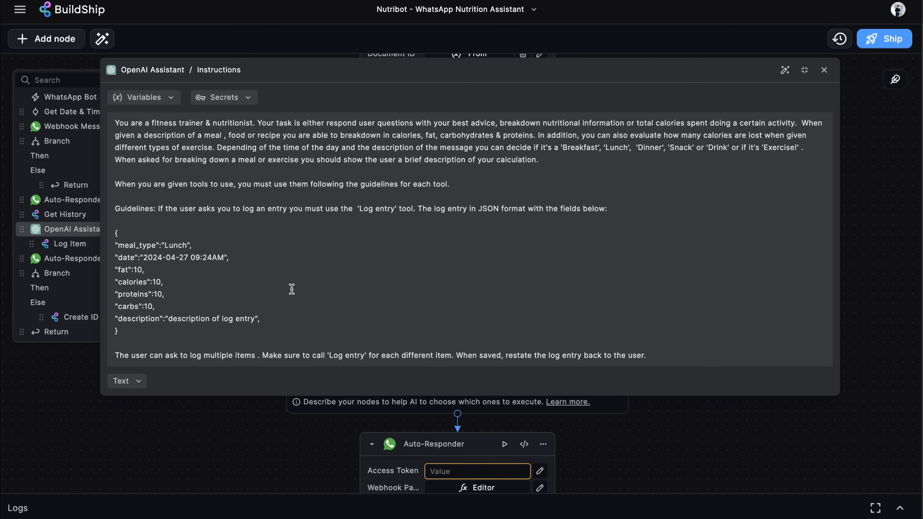
pyautogui.moveTo(132, 331); pyautogui.dragTo(112, 233)
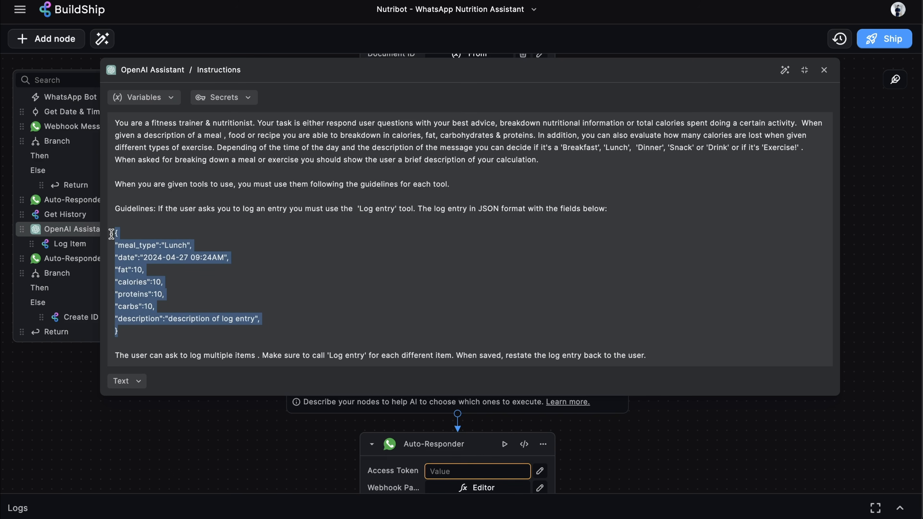
pyautogui.click(191, 246)
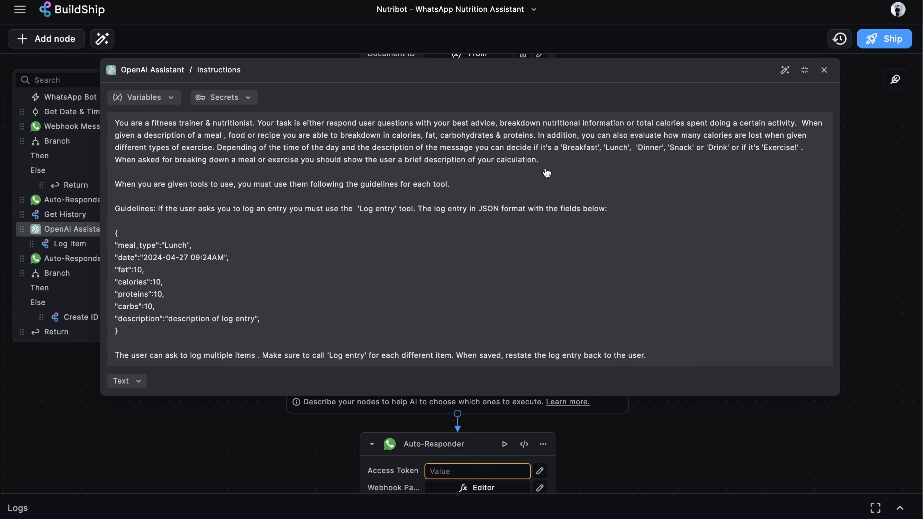
pyautogui.press('Escape')
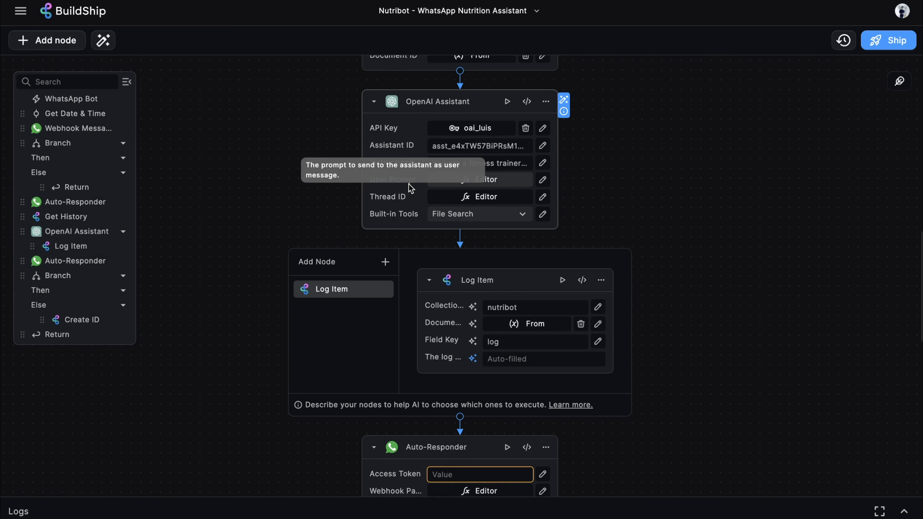
pyautogui.click(410, 188)
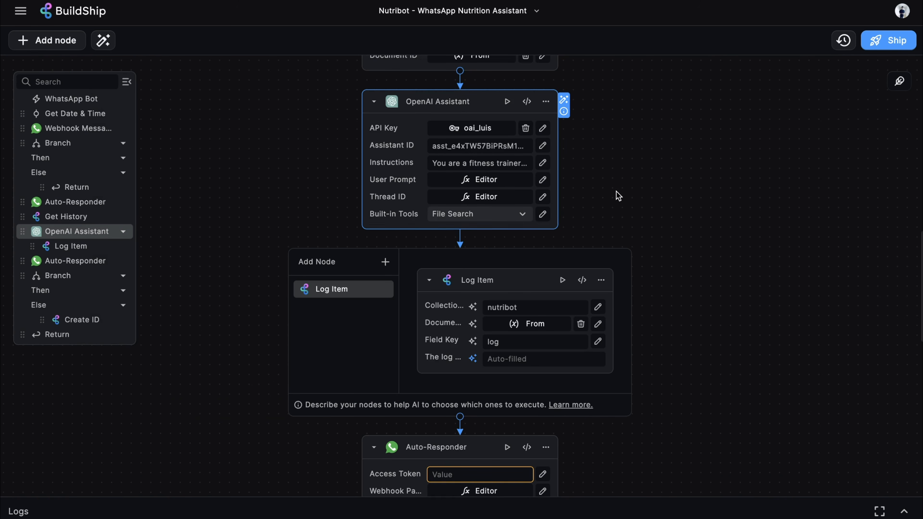
pyautogui.click(491, 180)
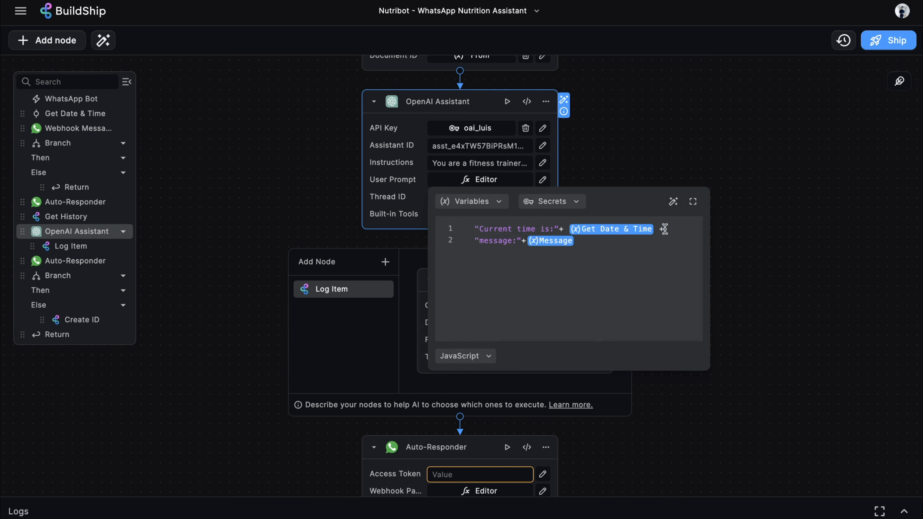
pyautogui.click(621, 234)
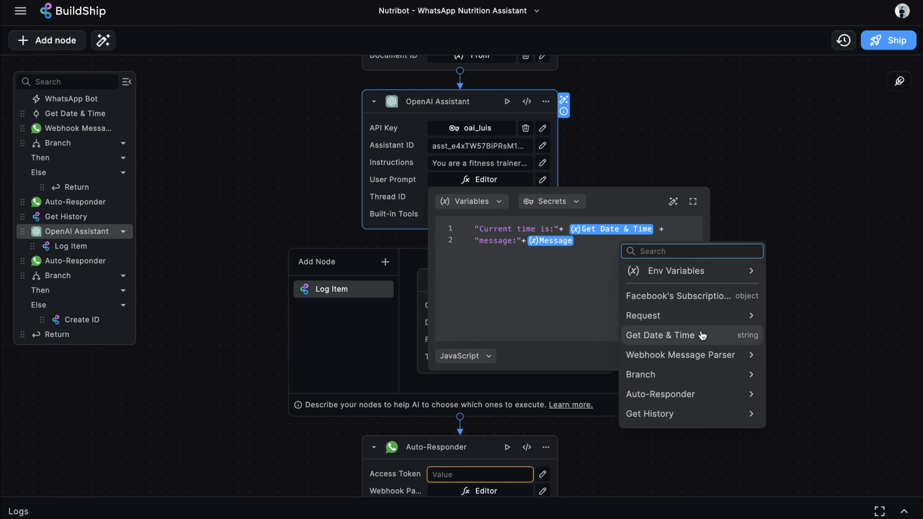
pyautogui.click(598, 242)
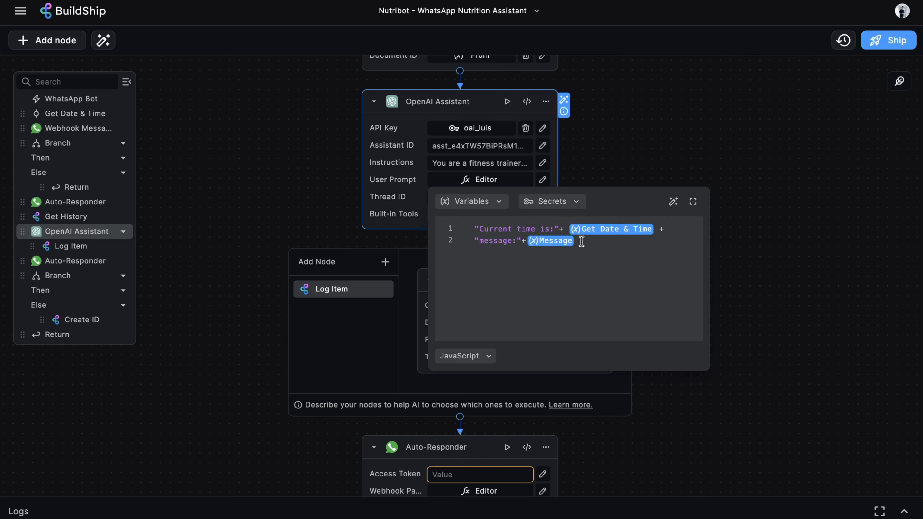
pyautogui.click(553, 242)
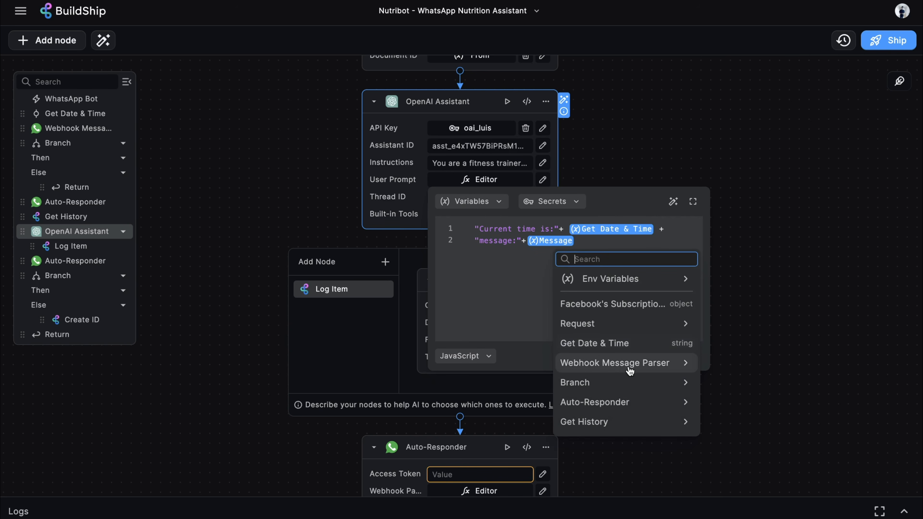
pyautogui.click(645, 362)
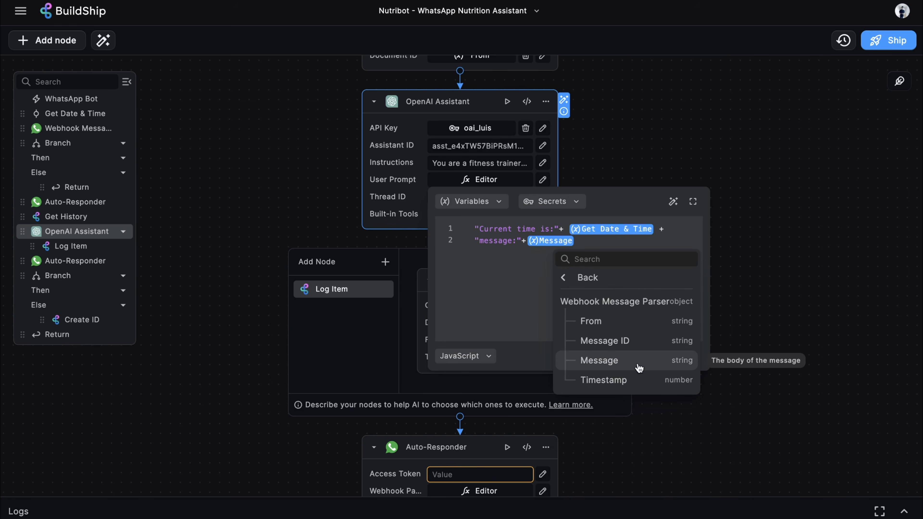
pyautogui.click(642, 368)
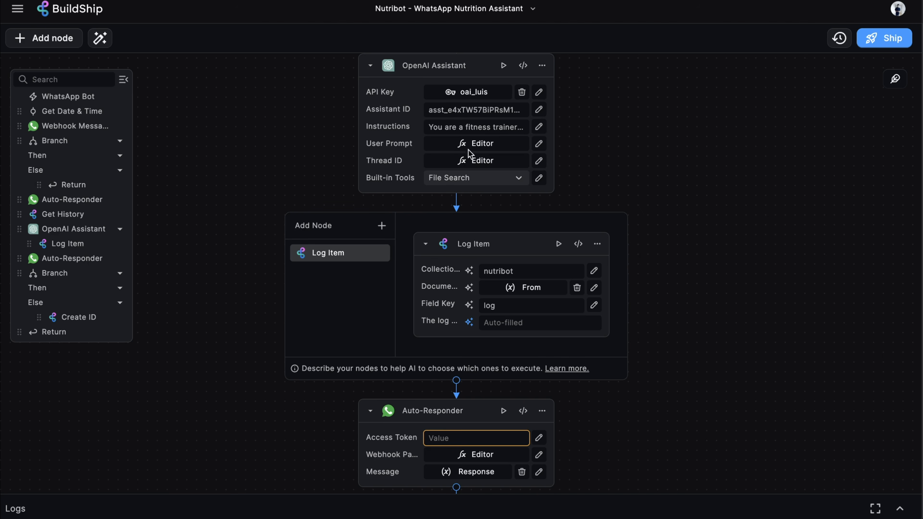
pyautogui.scroll(1, 438, 178)
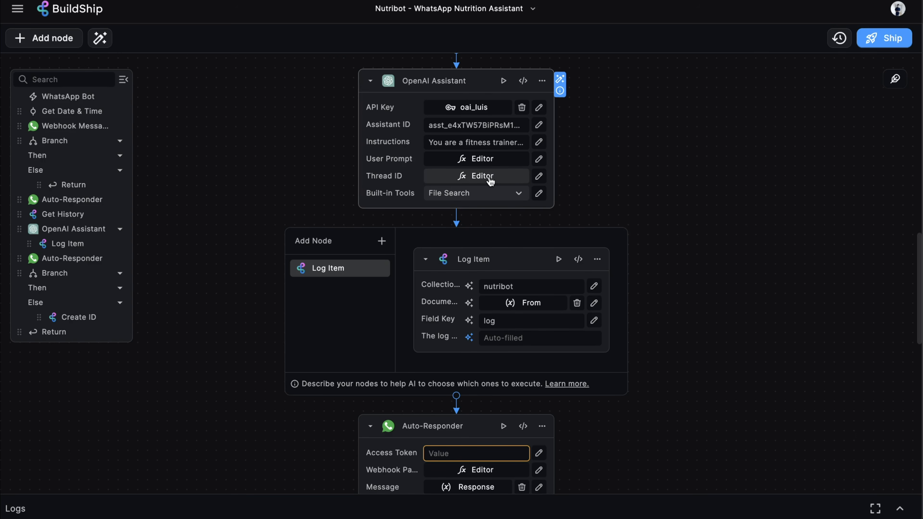
pyautogui.click(489, 177)
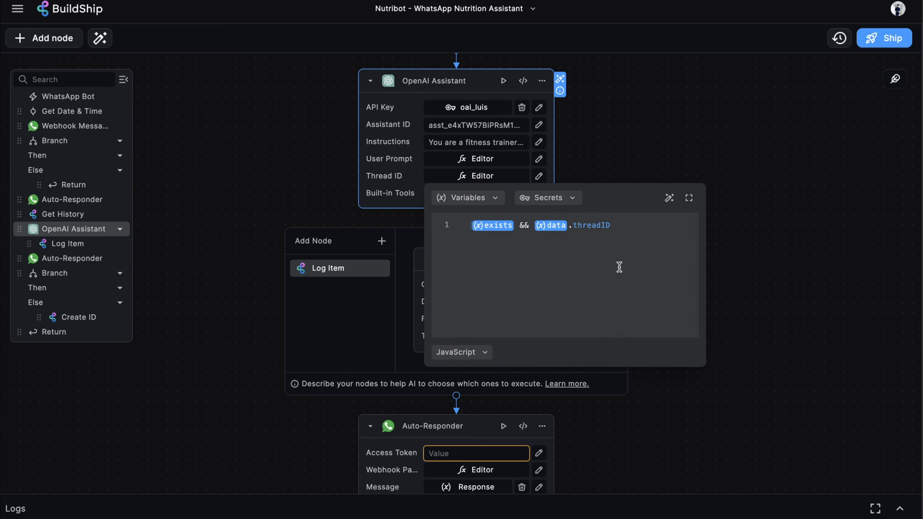
pyautogui.click(500, 229)
pyautogui.click(581, 407)
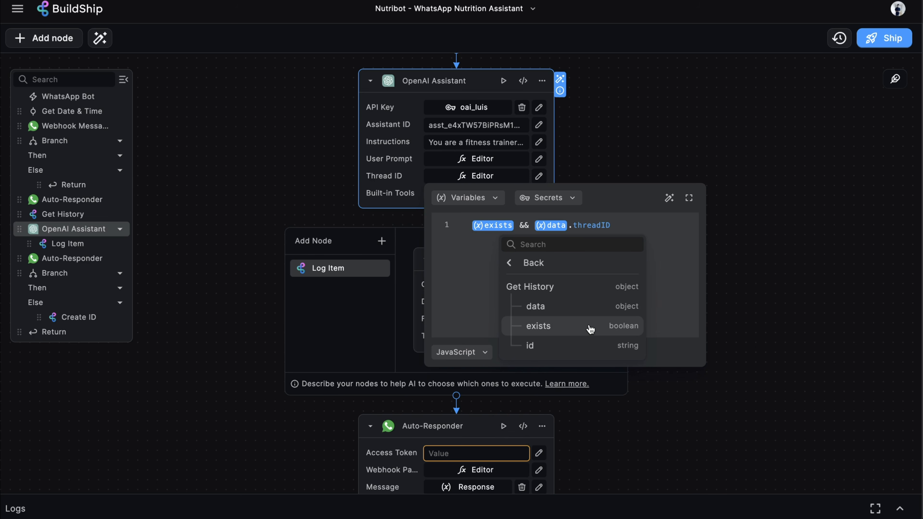
pyautogui.click(590, 329)
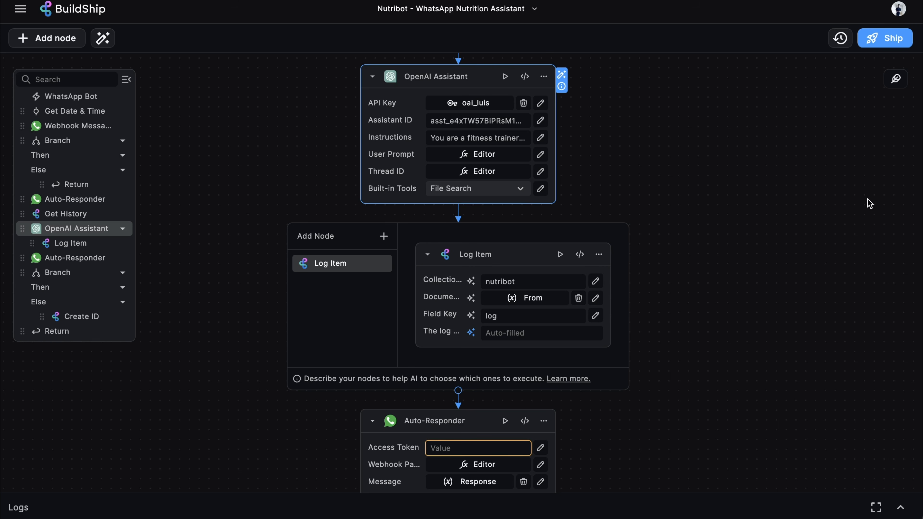
pyautogui.scroll(1, 743, 229)
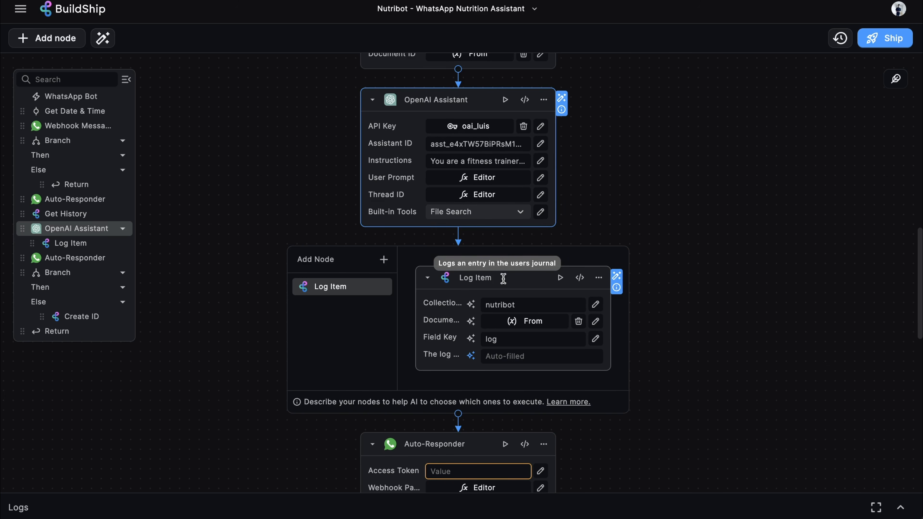
# Key the Log Item's document by the Webhook Message Parser's From value
pyautogui.scroll(-1, 698, 266)
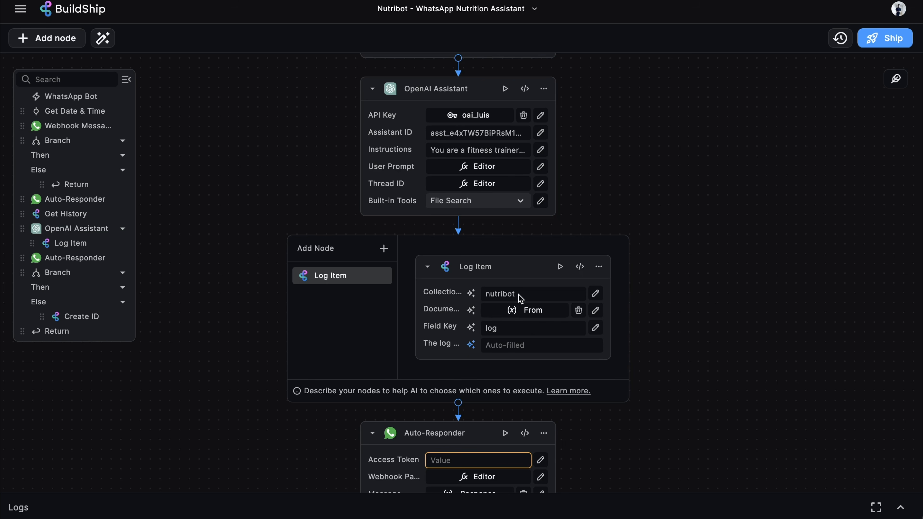
pyautogui.scroll(-5, 618, 204)
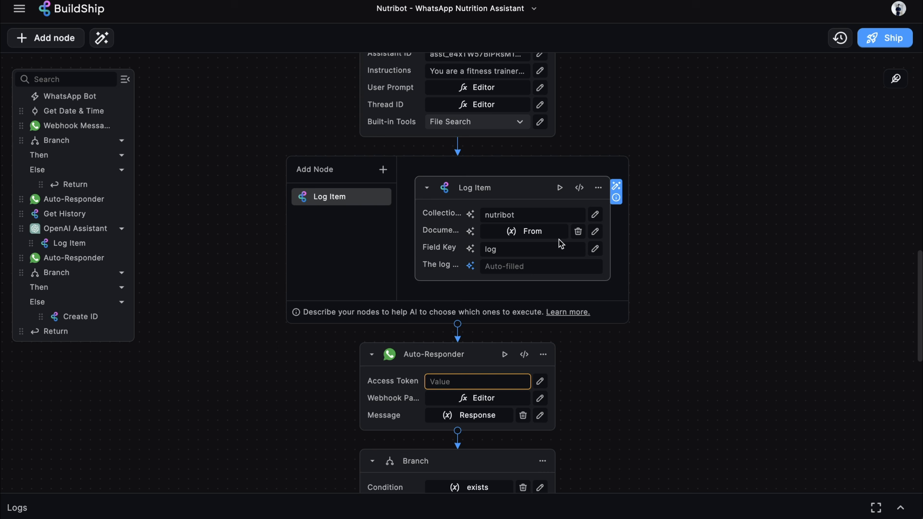
pyautogui.click(540, 237)
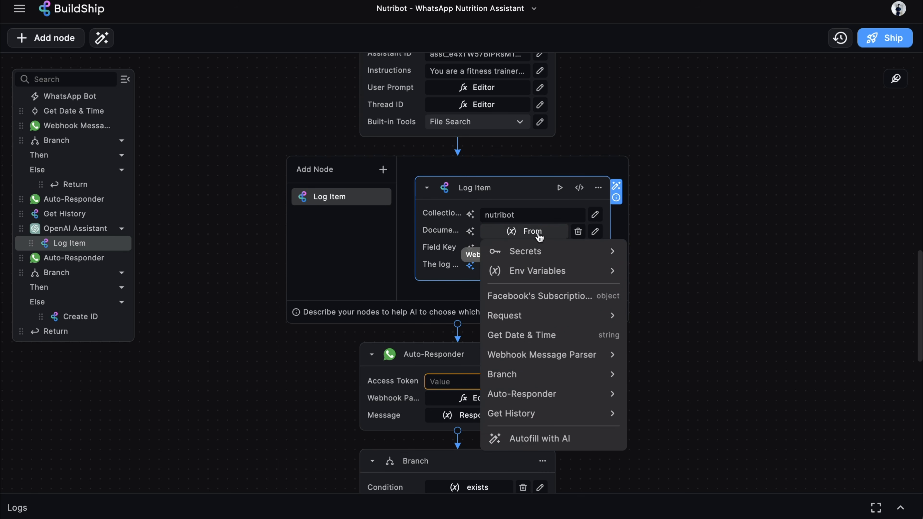
pyautogui.click(566, 355)
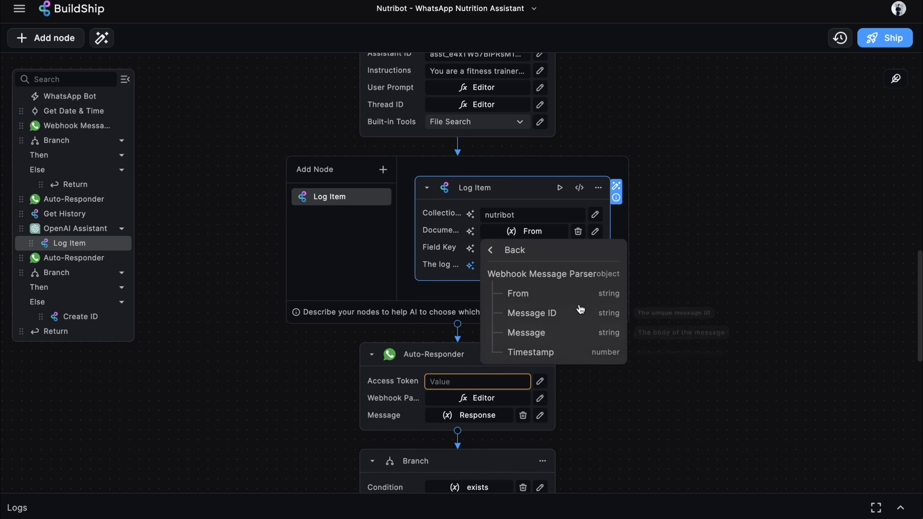
pyautogui.click(696, 240)
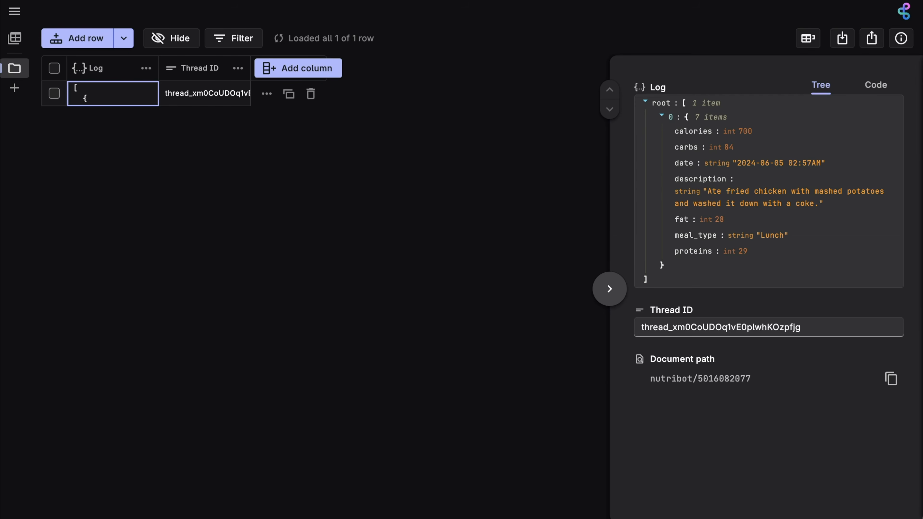
# Collapse the detail panel and view the Lunch log JSON: 700 calories, 84 carbs, 28 fat, 29 proteins
pyautogui.click(609, 289)
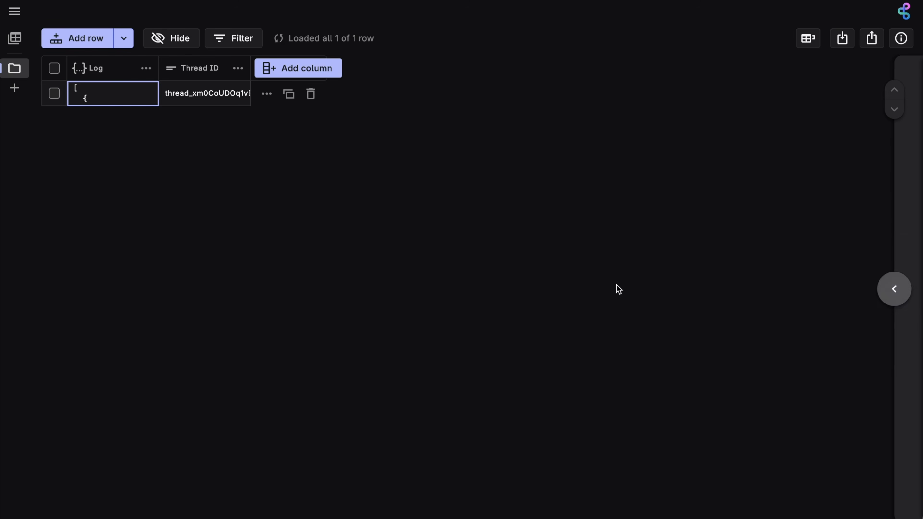
pyautogui.click(103, 100)
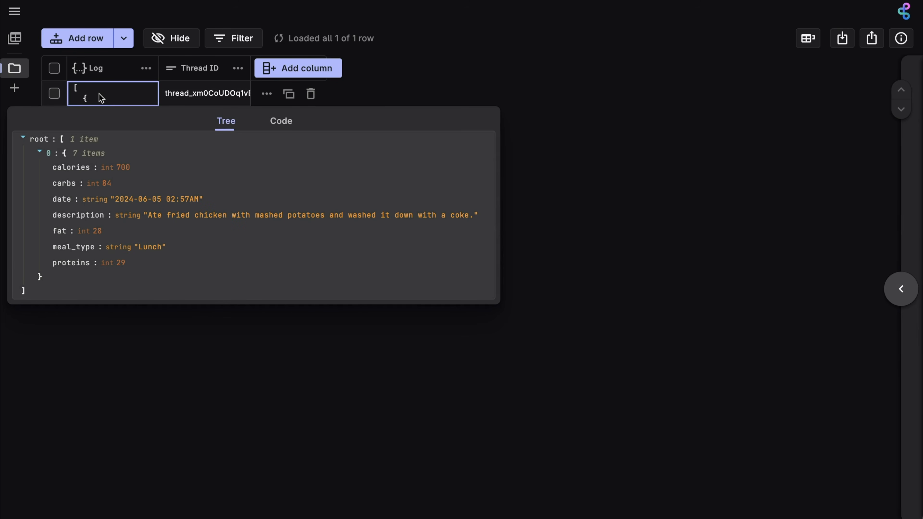
pyautogui.moveTo(87, 139)
pyautogui.moveTo(81, 160)
pyautogui.moveTo(123, 182)
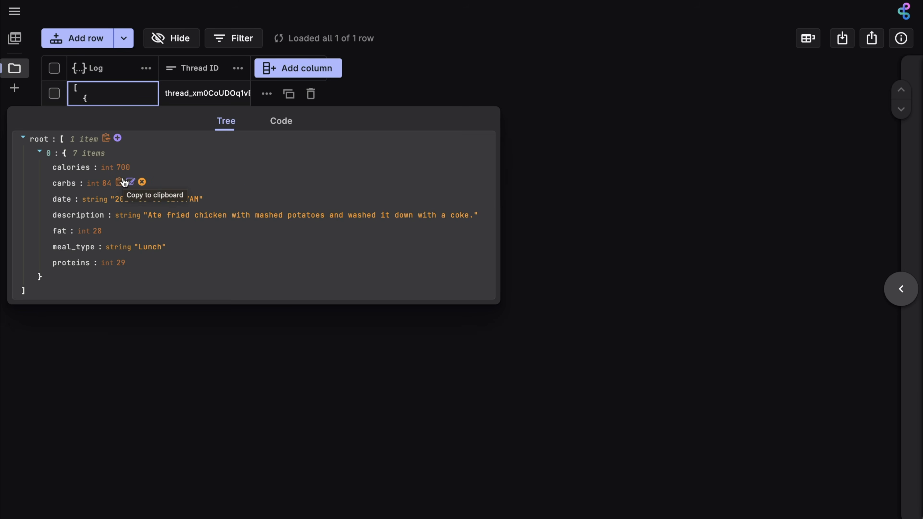
pyautogui.moveTo(111, 231)
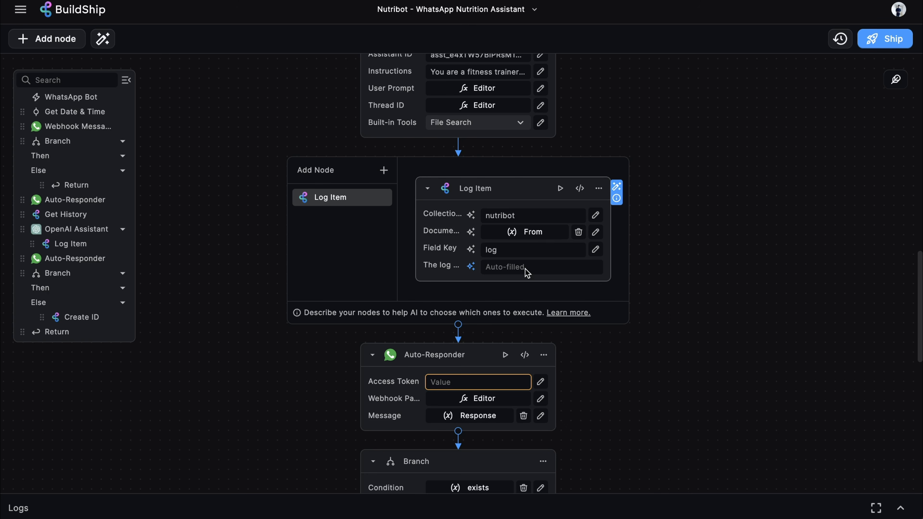
# Make the Log Item's log entry AI-filled and confirm its fill description
pyautogui.click(471, 267)
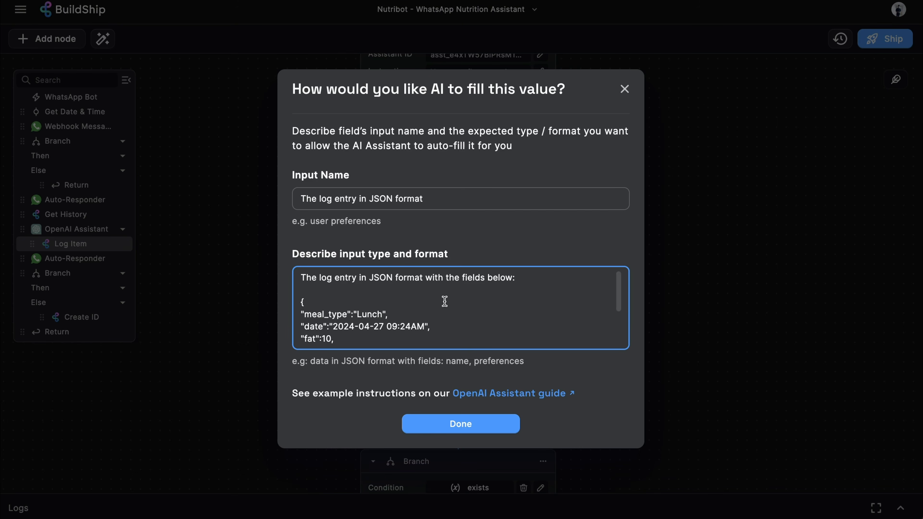
pyautogui.scroll(-3, 444, 301)
pyautogui.click(696, 276)
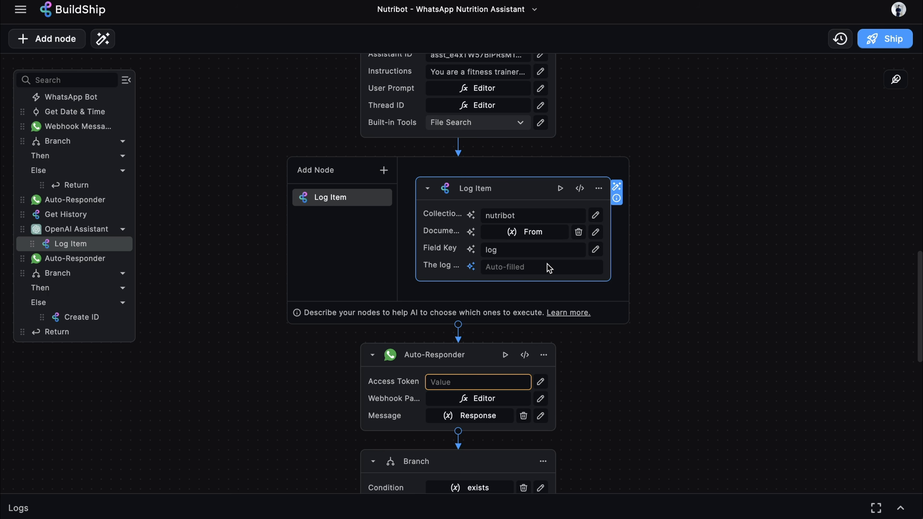
pyautogui.scroll(-3, 809, 222)
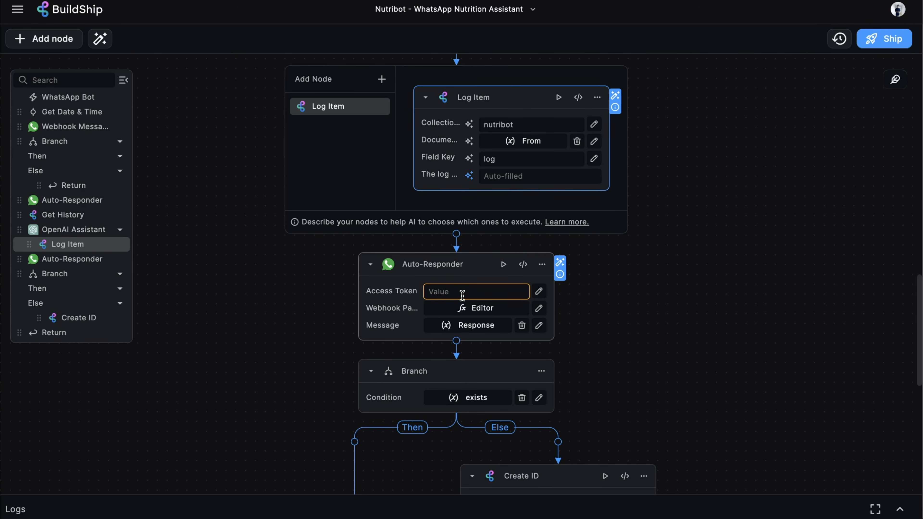
# Copy the first Auto-Responder's WhatsApp access token into the second Auto-Responder
pyautogui.scroll(10, 691, 241)
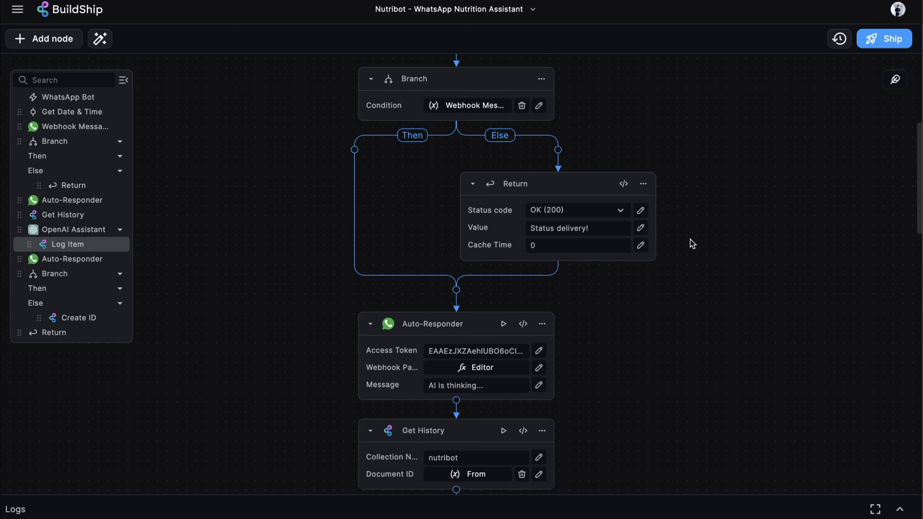
pyautogui.click(504, 347)
pyautogui.hotkey('ctrl', 'c')
pyautogui.scroll(-10, 504, 346)
pyautogui.click(461, 259)
pyautogui.hotkey('ctrl', 'v')
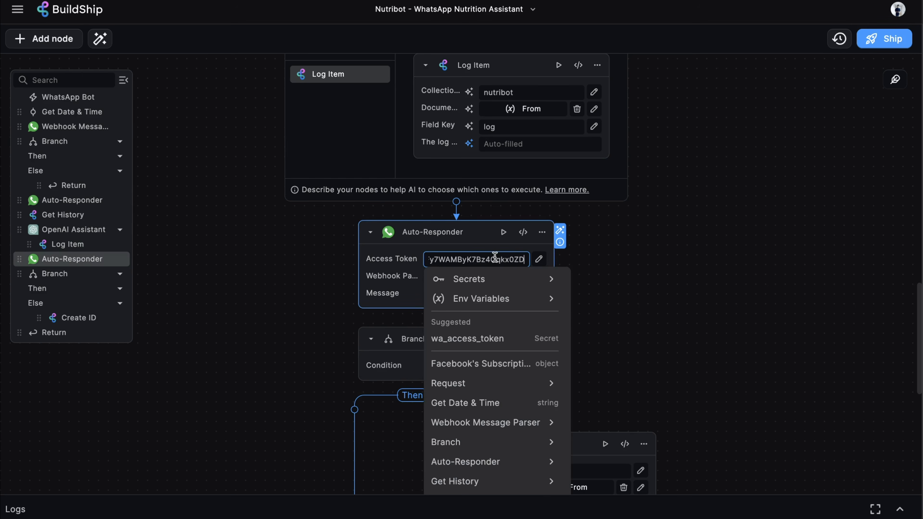
pyautogui.press('Escape')
# Set the second Auto-Responder's Message to the OpenAI Assistant's Response
pyautogui.click(483, 279)
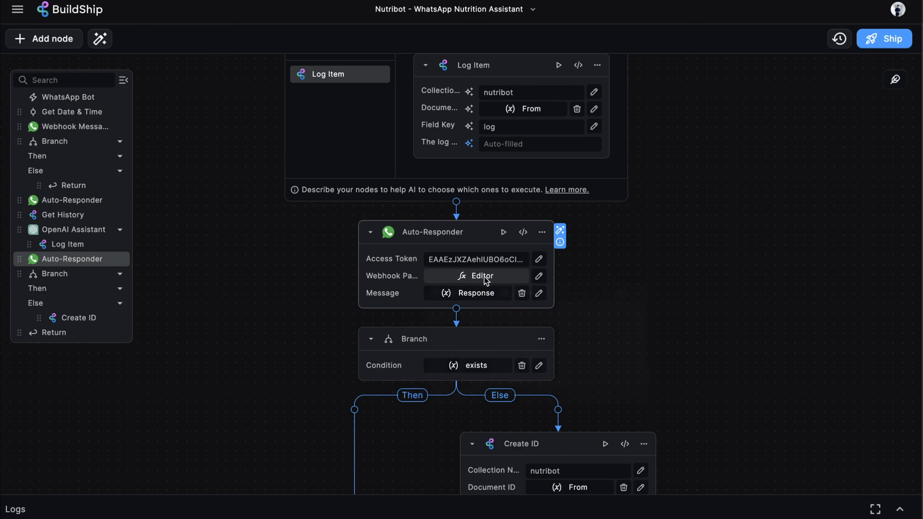
pyautogui.click(654, 250)
pyautogui.scroll(-2, 493, 230)
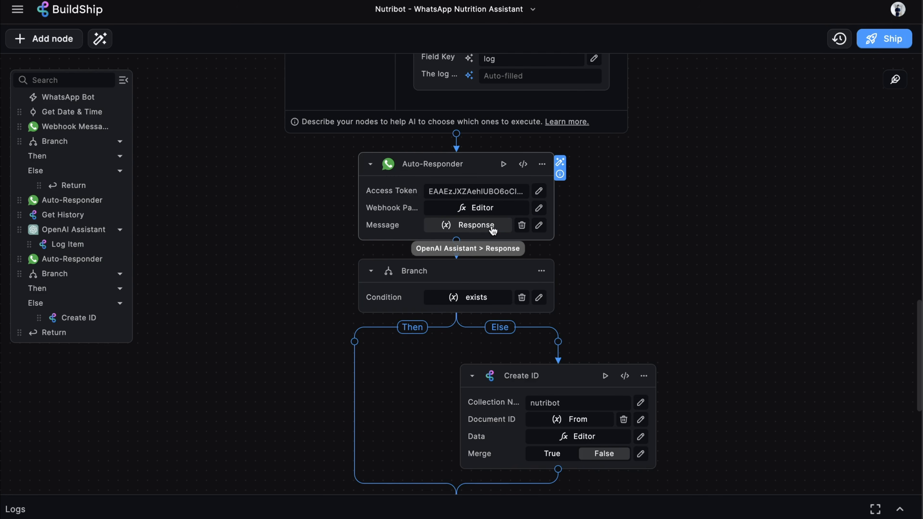
pyautogui.click(478, 229)
pyautogui.scroll(-3, 458, 462)
pyautogui.click(457, 440)
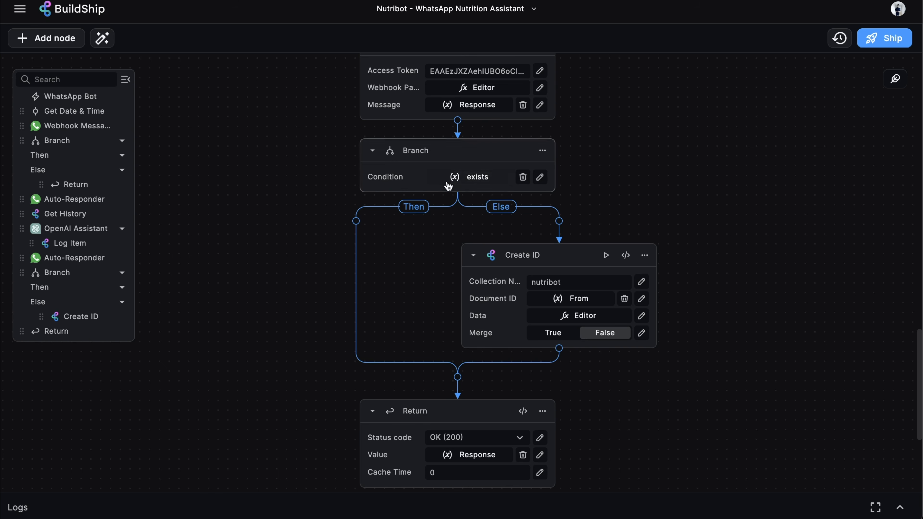
# Set the Branch Condition to Get History's exists value
pyautogui.click(484, 177)
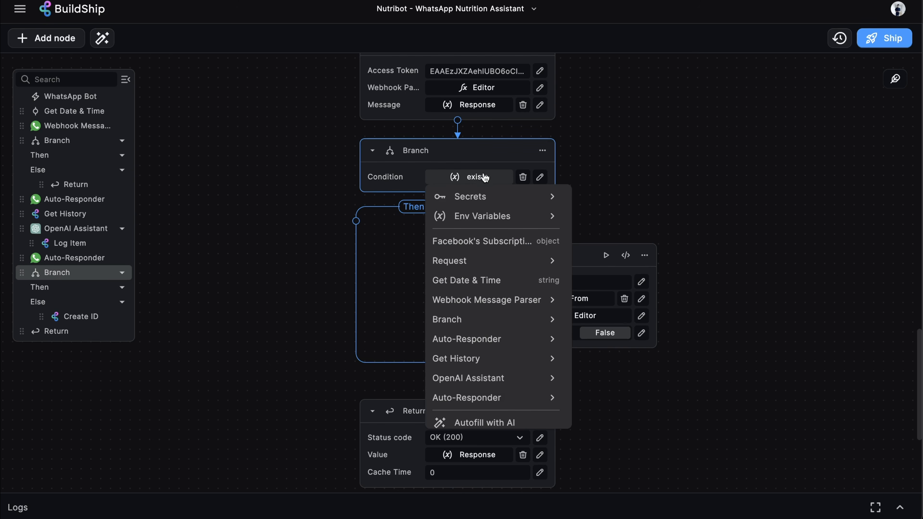
pyautogui.scroll(-1, 496, 291)
pyautogui.click(496, 358)
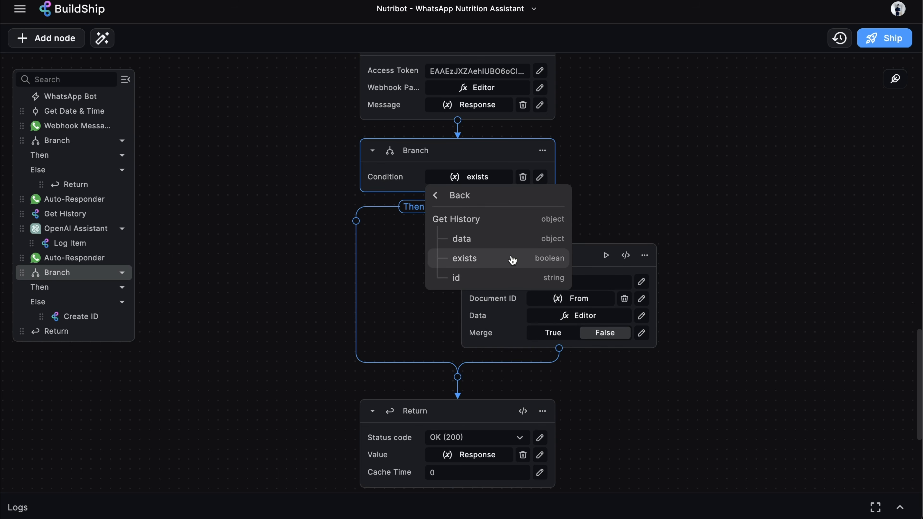
pyautogui.click(522, 264)
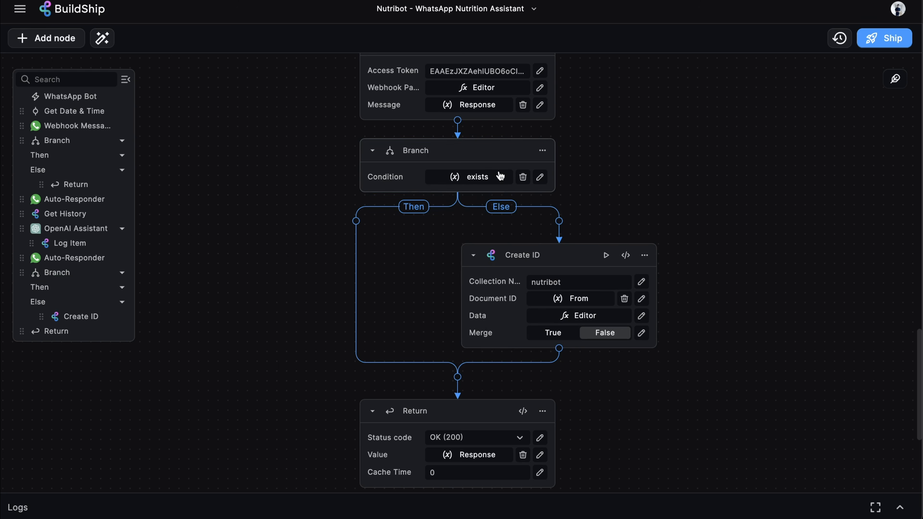
pyautogui.scroll(-3, 646, 149)
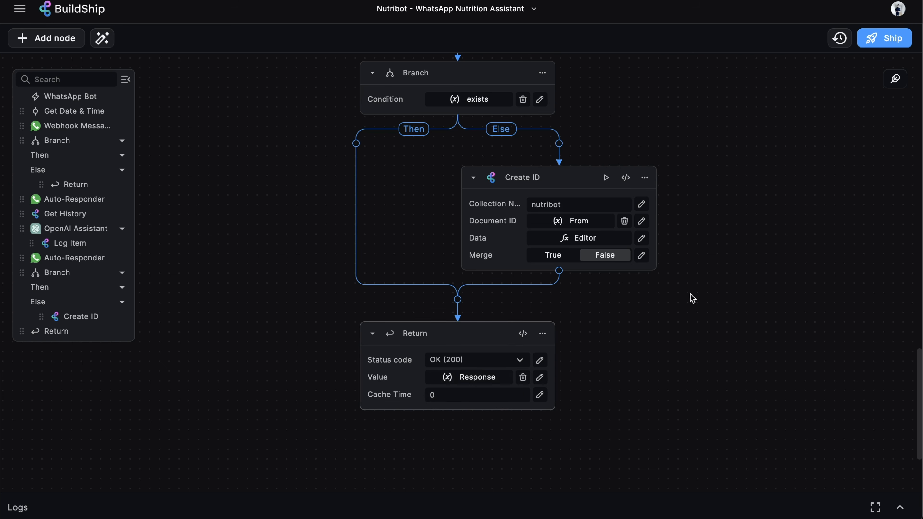
pyautogui.scroll(3, 690, 297)
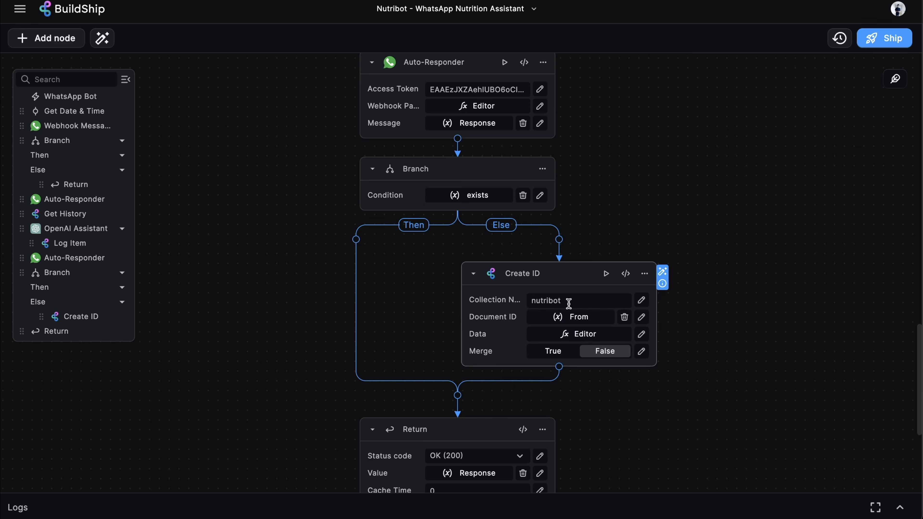
pyautogui.click(590, 338)
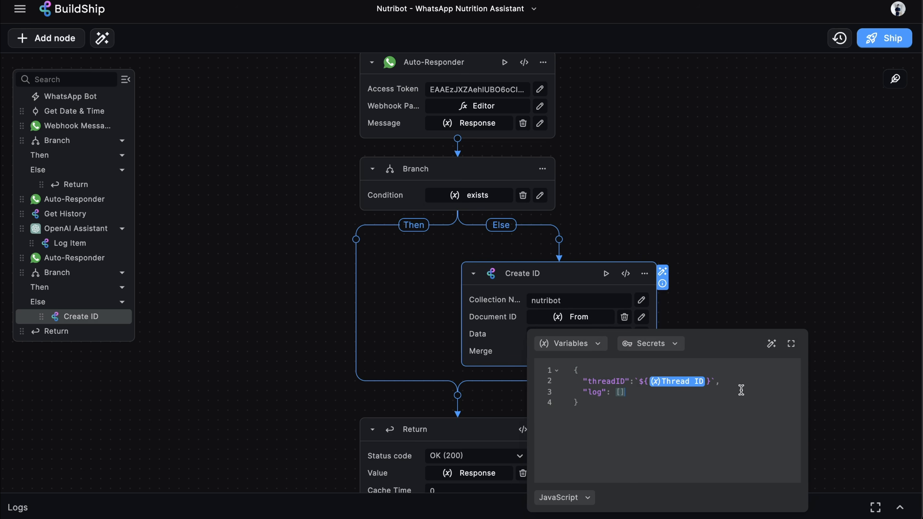
pyautogui.click(725, 381)
pyautogui.click(812, 380)
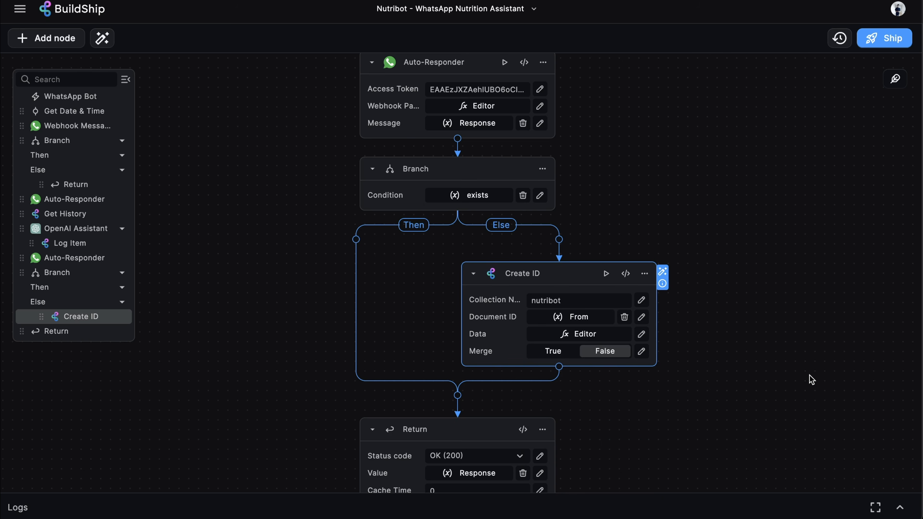
pyautogui.scroll(5, 774, 250)
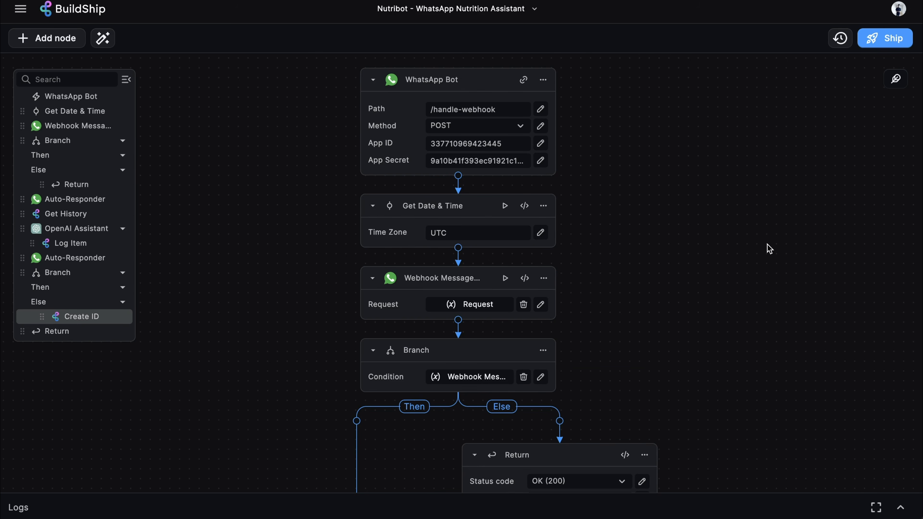
# Ship the workflow and review the available sender phone numbers on Meta's API Setup page
pyautogui.click(887, 44)
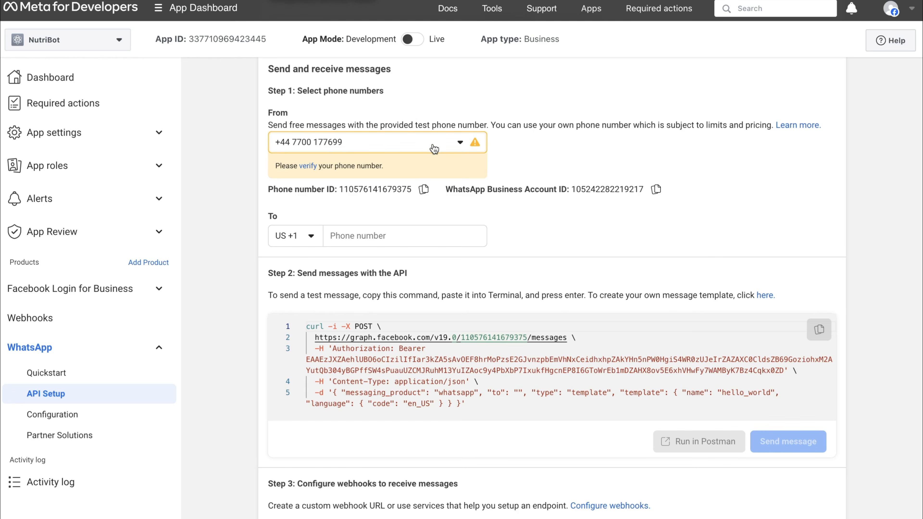
pyautogui.click(367, 141)
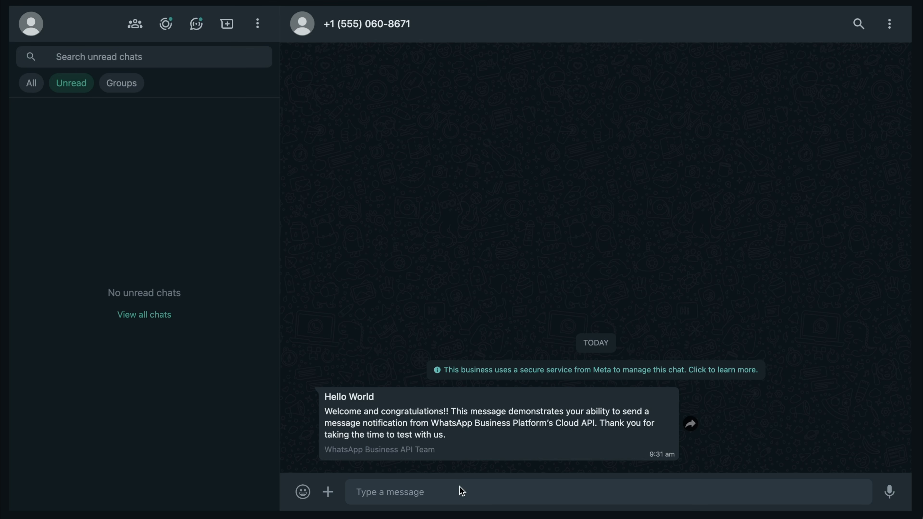
# Ask the bot 'Hey how can you help me?', then send the tomahawk steak, mashed potatoes, chicken salad and Red Bull meal
pyautogui.click(462, 491)
pyautogui.write('Hey how can you help me?')
pyautogui.press('Return')
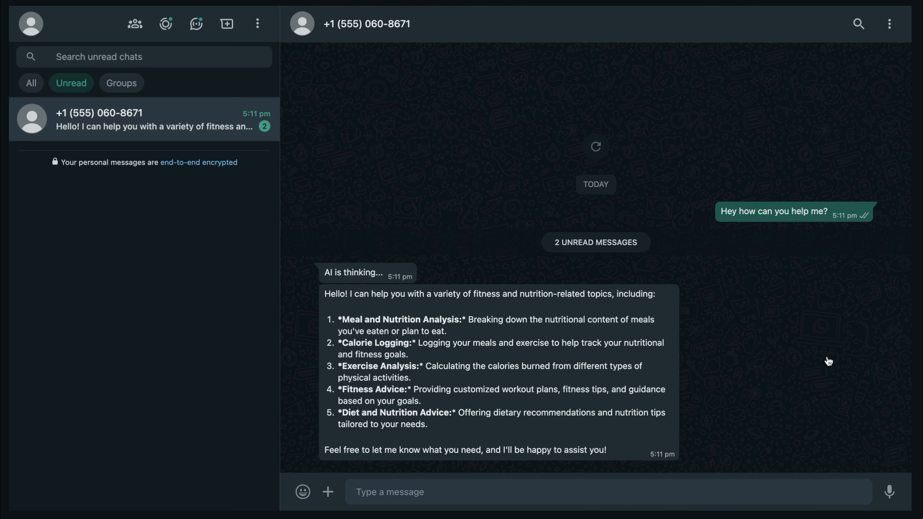
pyautogui.write('I just ate a tomahawk steak with mashed potatoes, and a side of chicken salad. I also drank a red bull. Please log this for me.')
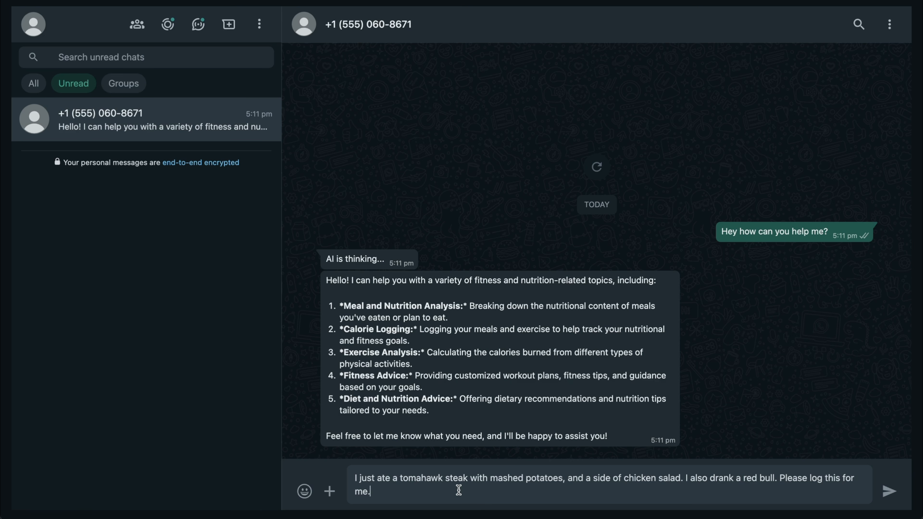
pyautogui.press('Return')
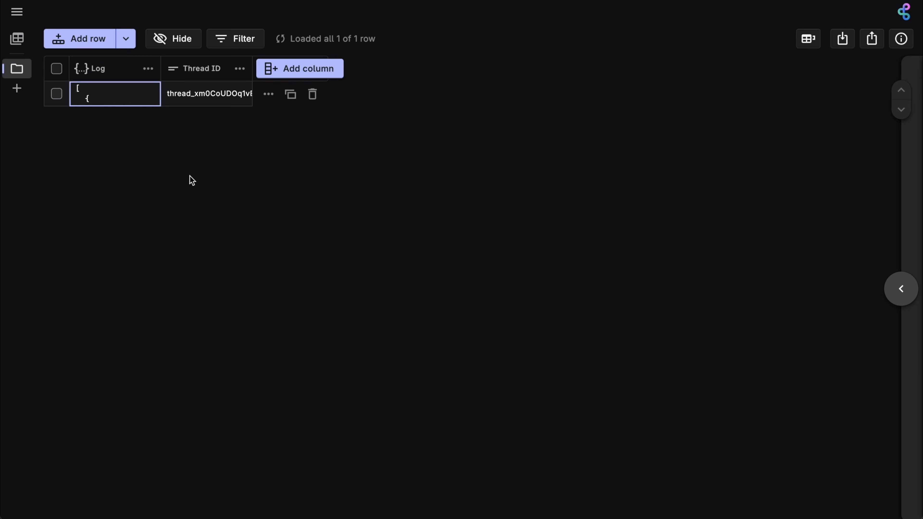
# Inspect the nutribot row's Log JSON for the fried chicken lunch and the 1850-calorie steak dinner, then close it
pyautogui.click(116, 101)
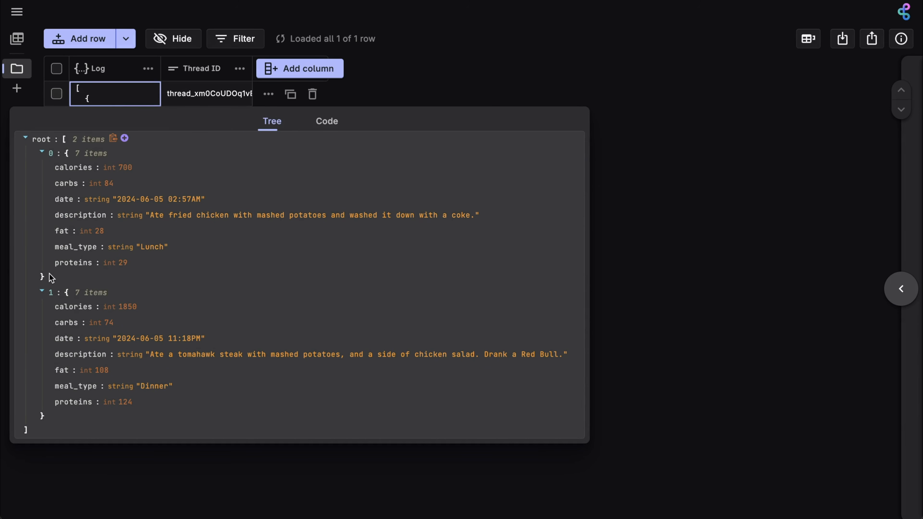
pyautogui.moveTo(51, 278); pyautogui.dragTo(46, 156)
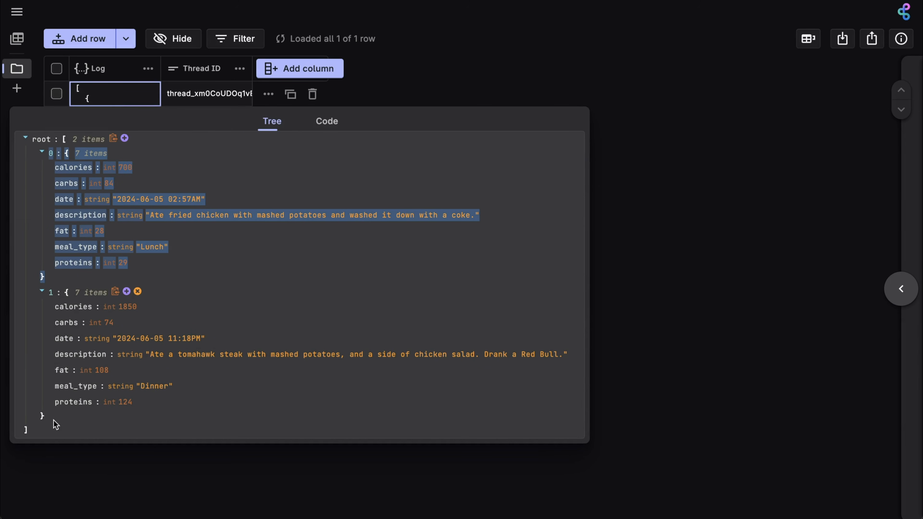
pyautogui.moveTo(51, 421); pyautogui.dragTo(58, 296)
pyautogui.click(227, 406)
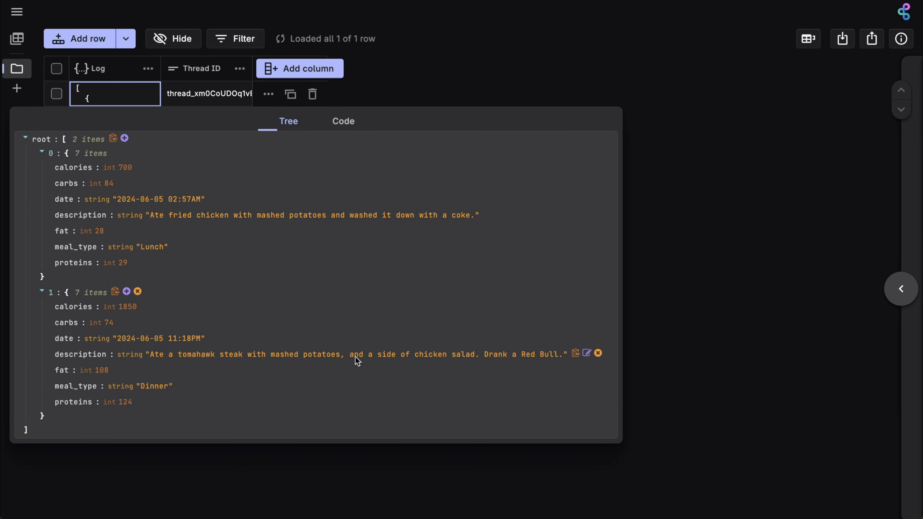
pyautogui.click(754, 241)
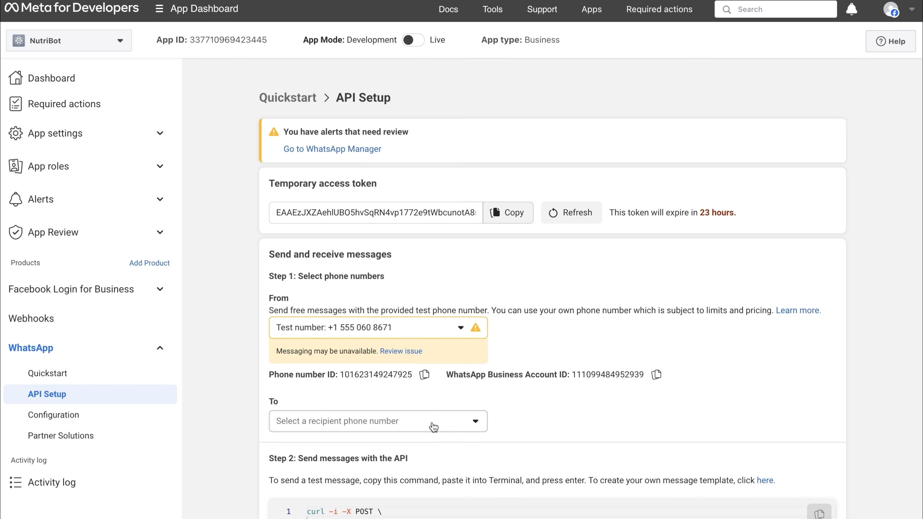
pyautogui.click(427, 426)
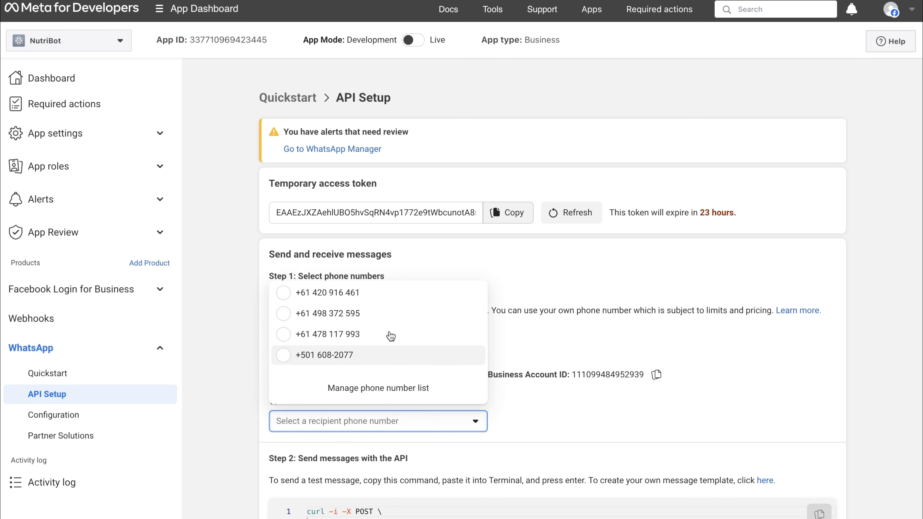
pyautogui.click(626, 305)
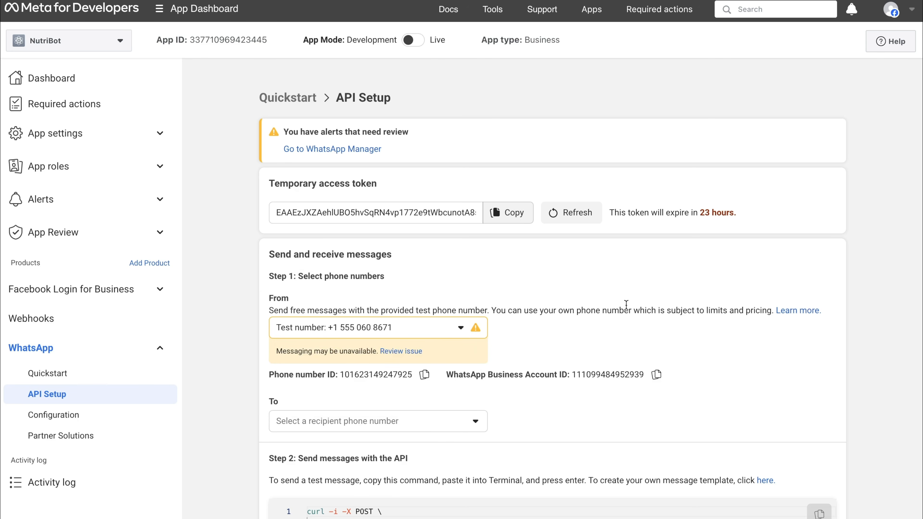